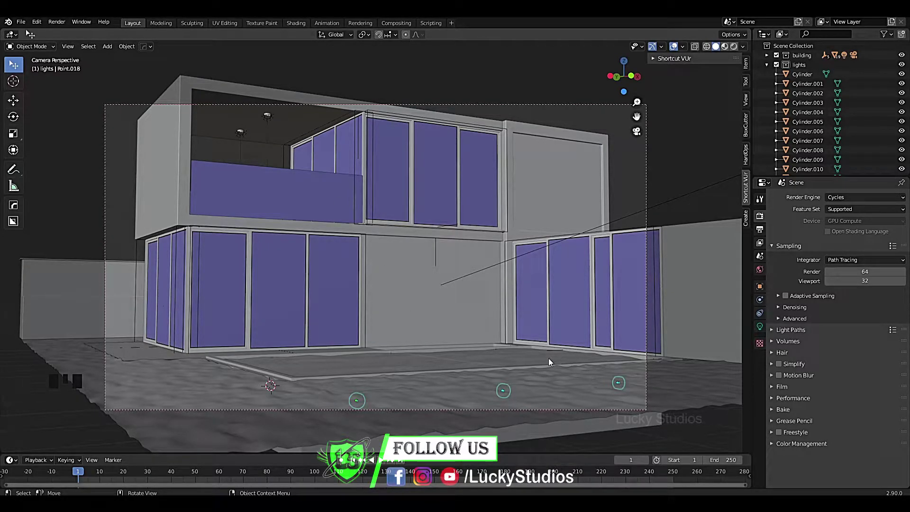
Step: Add a spot light at the inner corner of the pool terrace, between the two ground-floor window walls
{"action": "scroll", "coordinate": [507, 369], "scroll_direction": "down", "scroll_amount": 2}
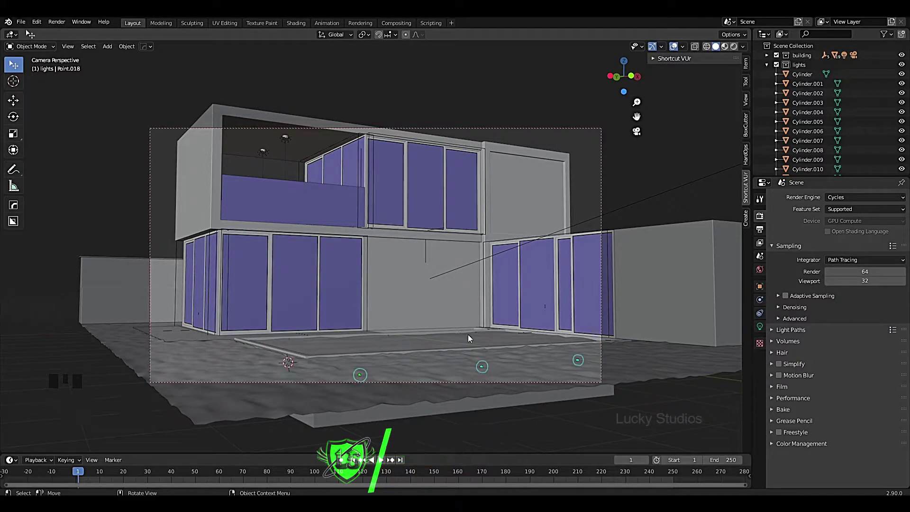
{"action": "mouse_move", "coordinate": [461, 322]}
{"action": "middle_mouse_down"}
{"action": "mouse_move", "coordinate": [454, 341]}
{"action": "mouse_move", "coordinate": [433, 336]}
{"action": "mouse_move", "coordinate": [436, 356]}
{"action": "mouse_move", "coordinate": [453, 378]}
{"action": "mouse_move", "coordinate": [498, 391]}
{"action": "mouse_move", "coordinate": [459, 361]}
{"action": "mouse_move", "coordinate": [465, 336]}
{"action": "mouse_move", "coordinate": [448, 317]}
{"action": "middle_mouse_up"}
{"action": "scroll", "coordinate": [433, 336], "scroll_direction": "up", "scroll_amount": 2}
{"action": "scroll", "coordinate": [431, 345], "scroll_direction": "down", "scroll_amount": 2}
{"action": "scroll", "coordinate": [466, 363], "scroll_direction": "up", "scroll_amount": 3}
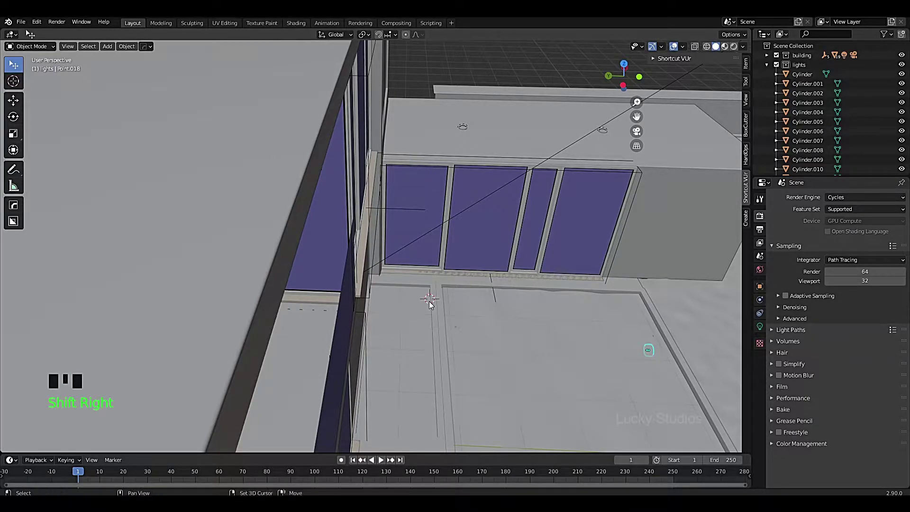
{"action": "key", "text": "shift+a"}
{"action": "mouse_move", "coordinate": [408, 291]}
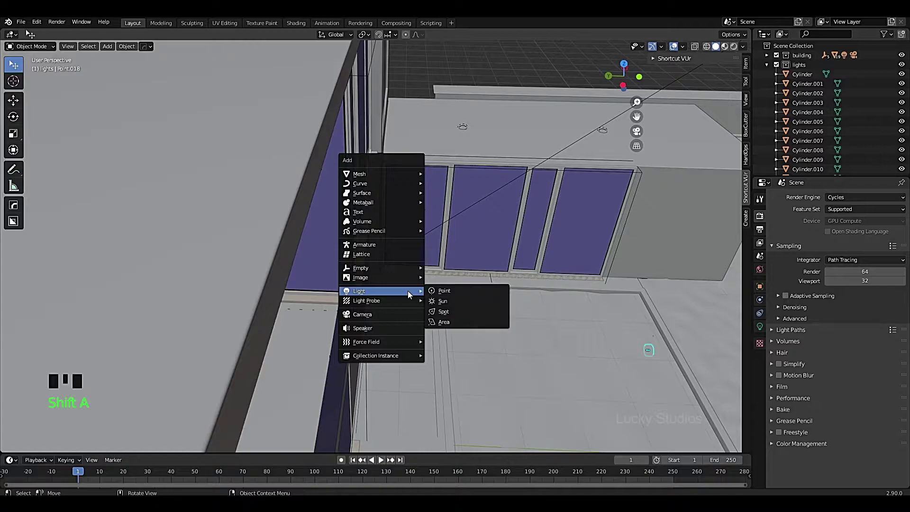
{"action": "left_click", "coordinate": [453, 311]}
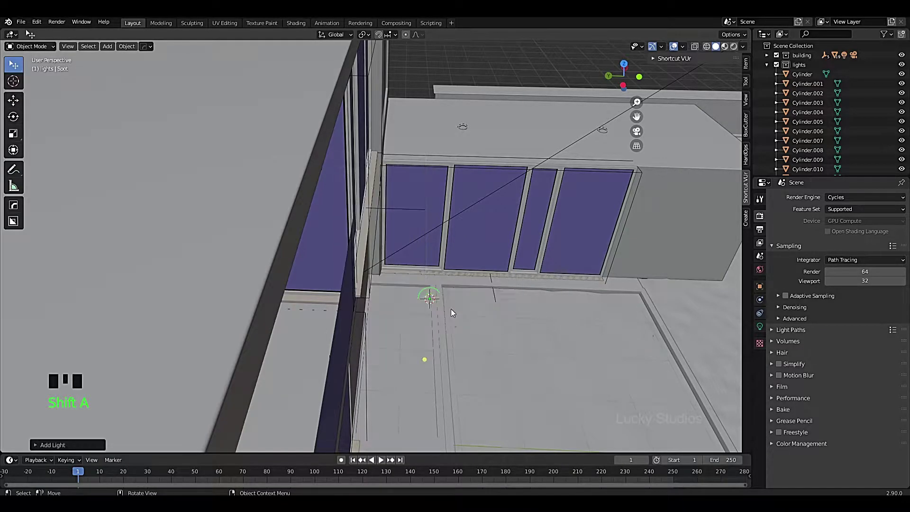
{"action": "scroll", "coordinate": [459, 331], "scroll_direction": "down", "scroll_amount": 3}
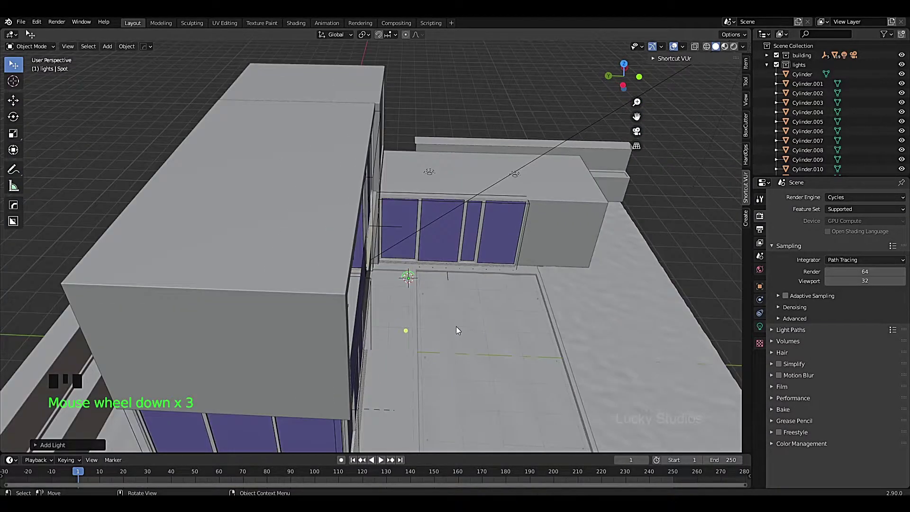
Step: Raise the new spot light about 0.02 m along the Z axis in the right side view
{"action": "key", "text": "KP_3"}
{"action": "middle_click_drag", "start_coordinate": [463, 327], "coordinate": [377, 356]}
{"action": "scroll", "coordinate": [377, 349], "scroll_direction": "up", "scroll_amount": 1}
{"action": "scroll", "coordinate": [305, 419], "scroll_direction": "down", "scroll_amount": 4}
{"action": "middle_click_drag", "start_coordinate": [305, 418], "coordinate": [316, 409]}
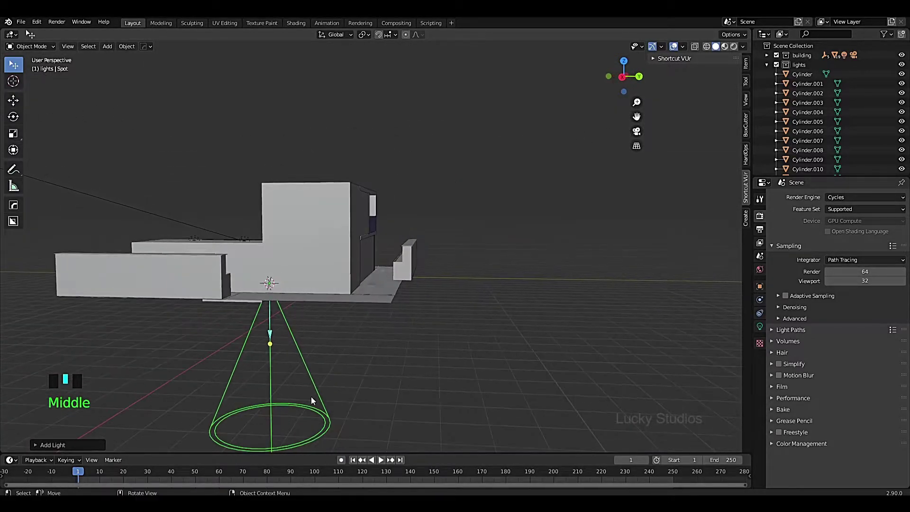
{"action": "key", "text": "KP_3"}
{"action": "scroll", "coordinate": [262, 354], "scroll_direction": "down", "scroll_amount": 1}
{"action": "middle_click_drag", "start_coordinate": [261, 353], "coordinate": [294, 219], "text": "shift"}
{"action": "scroll", "coordinate": [249, 154], "scroll_direction": "up", "scroll_amount": 5}
{"action": "middle_click_drag", "start_coordinate": [250, 155], "coordinate": [337, 240], "text": "shift"}
{"action": "scroll", "coordinate": [338, 240], "scroll_direction": "up", "scroll_amount": 4}
{"action": "middle_click_drag", "start_coordinate": [249, 266], "coordinate": [385, 207], "text": "shift"}
{"action": "scroll", "coordinate": [397, 274], "scroll_direction": "up", "scroll_amount": 5}
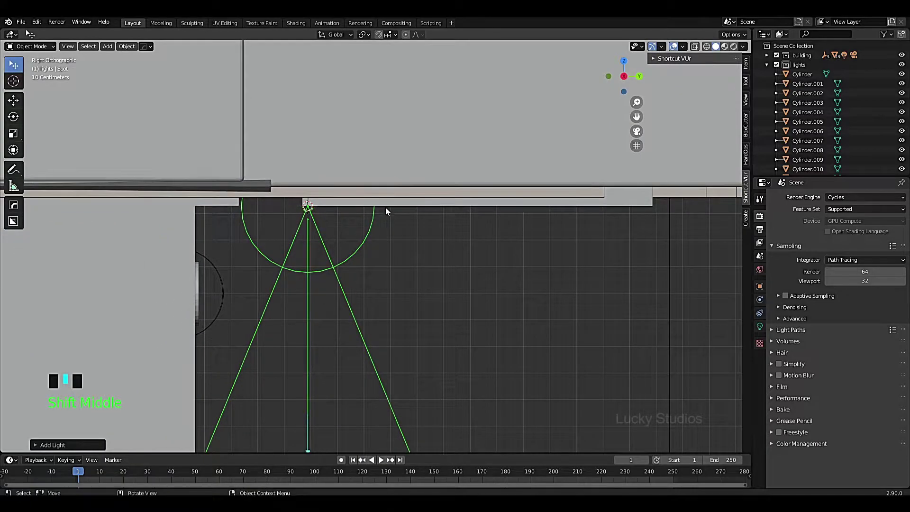
{"action": "key", "text": "g"}
{"action": "key", "text": "z"}
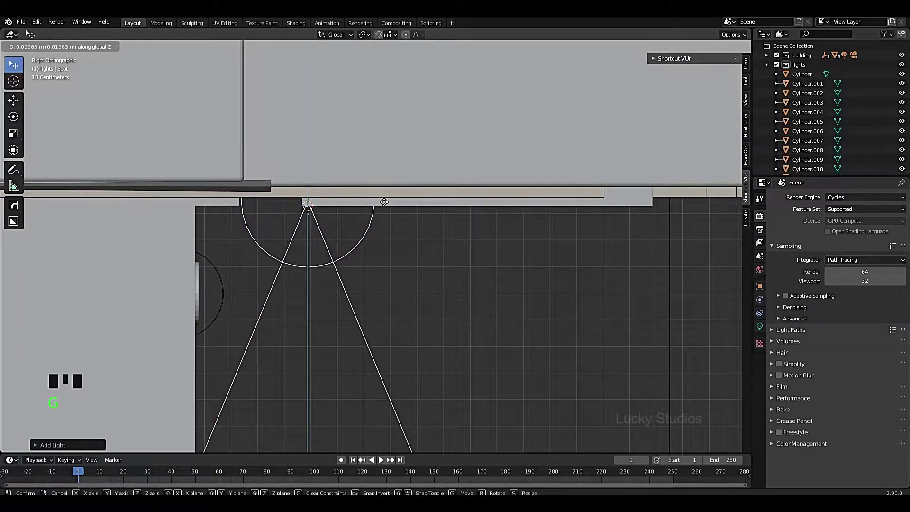
{"action": "left_click", "coordinate": [383, 202]}
Step: Rotate the spot light in the right side view so its cone aims diagonally up at the house
{"action": "scroll", "coordinate": [435, 296], "scroll_direction": "down", "scroll_amount": 13}
{"action": "middle_click_drag", "start_coordinate": [455, 368], "coordinate": [446, 281], "text": "shift"}
{"action": "key", "text": "r"}
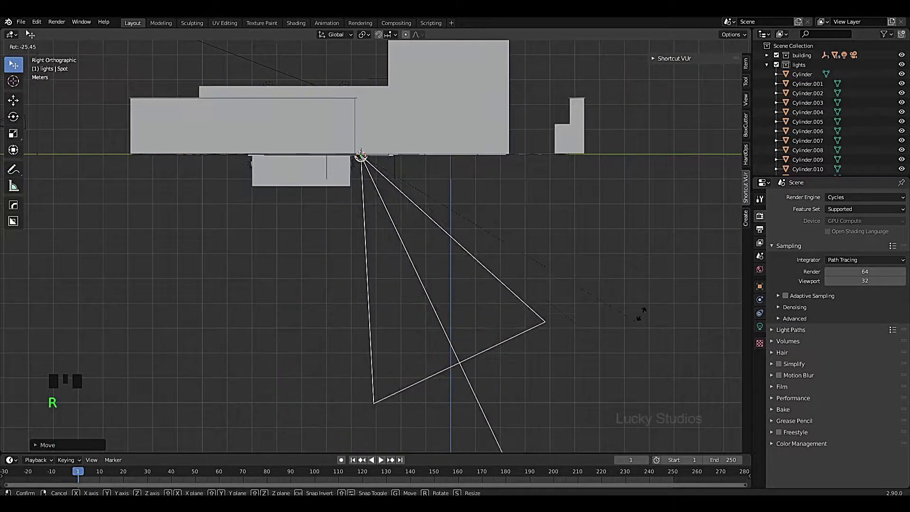
{"action": "left_click", "coordinate": [533, 238]}
{"action": "scroll", "coordinate": [496, 249], "scroll_direction": "down", "scroll_amount": 3}
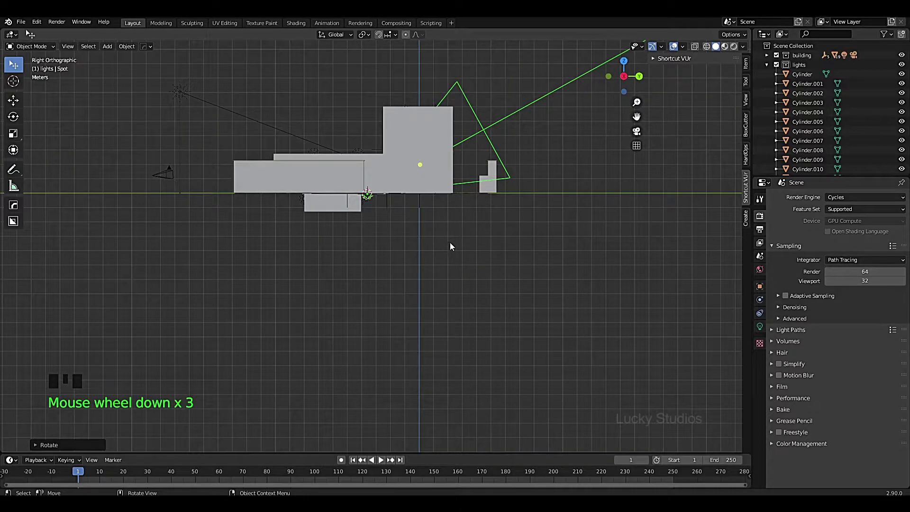
{"action": "key", "text": "KP_1"}
{"action": "scroll", "coordinate": [354, 198], "scroll_direction": "up", "scroll_amount": 1}
Step: Fine-tune the spot light's aim with trackball rotation so it shines straight up the facade wall
{"action": "middle_click_drag", "start_coordinate": [354, 198], "coordinate": [414, 271]}
{"action": "key", "text": "r"}
{"action": "key", "text": "r"}
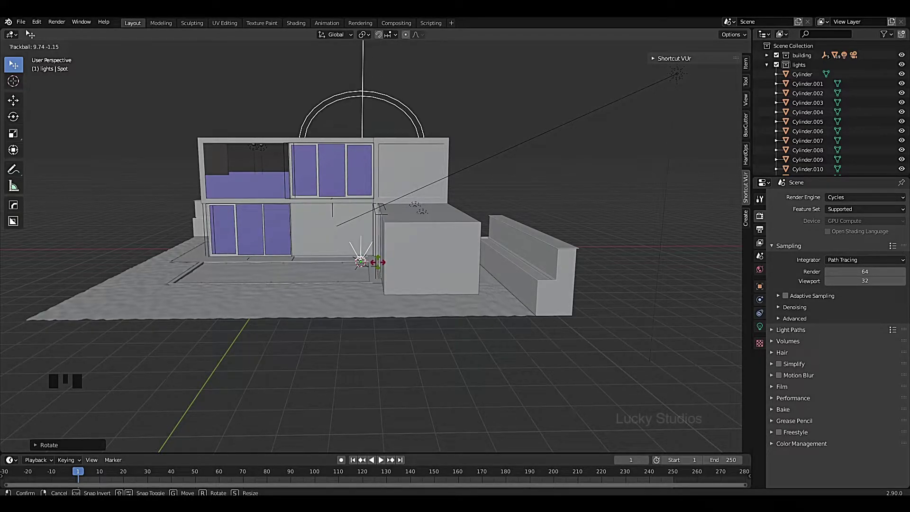
{"action": "left_click", "coordinate": [378, 262]}
{"action": "mouse_move", "coordinate": [378, 262]}
{"action": "middle_mouse_down"}
{"action": "mouse_move", "coordinate": [446, 275]}
{"action": "mouse_move", "coordinate": [462, 256]}
{"action": "mouse_move", "coordinate": [397, 265]}
{"action": "mouse_move", "coordinate": [405, 273]}
{"action": "mouse_move", "coordinate": [379, 264]}
{"action": "middle_mouse_up"}
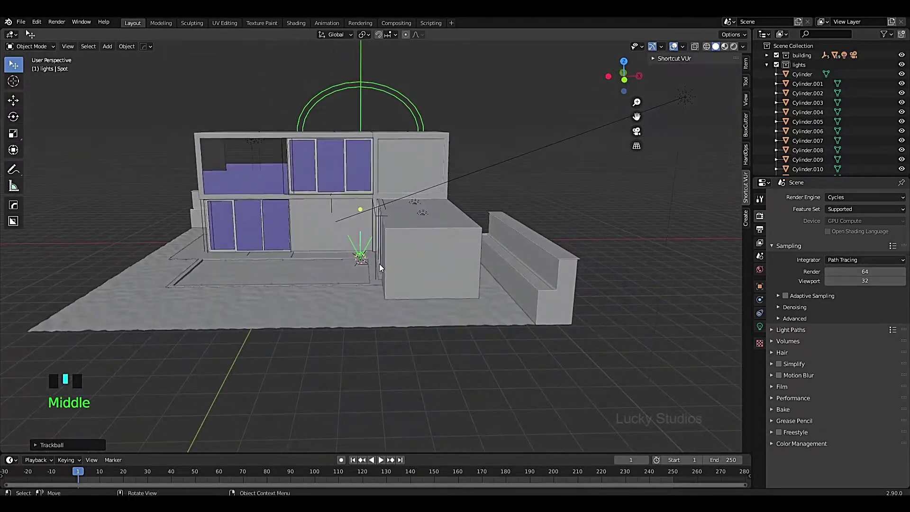
{"action": "key", "text": "r"}
{"action": "key", "text": "r"}
{"action": "left_click", "coordinate": [379, 261]}
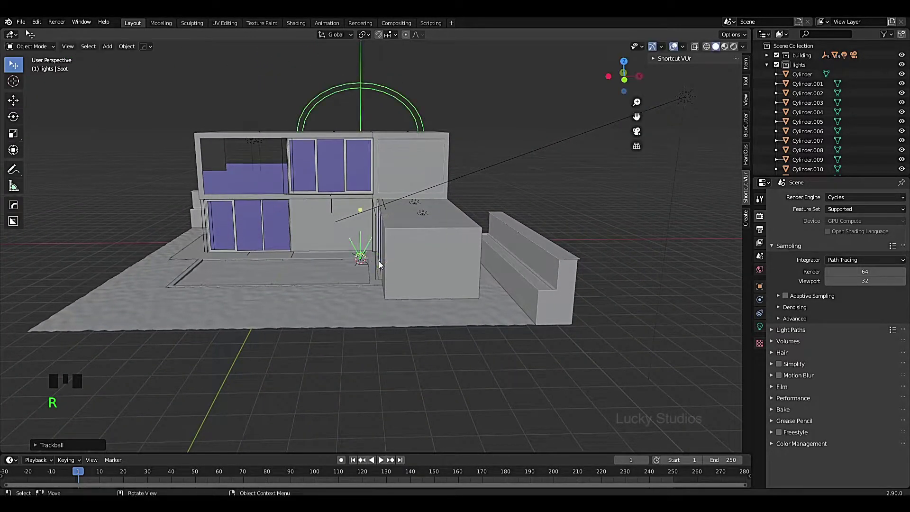
Step: Duplicate the terrace spot light and move the copy about 0.86 m along the negative X axis
{"action": "scroll", "coordinate": [386, 264], "scroll_direction": "up", "scroll_amount": 4}
{"action": "middle_click_drag", "start_coordinate": [385, 261], "coordinate": [495, 337], "text": "shift"}
{"action": "key", "text": "shift+d"}
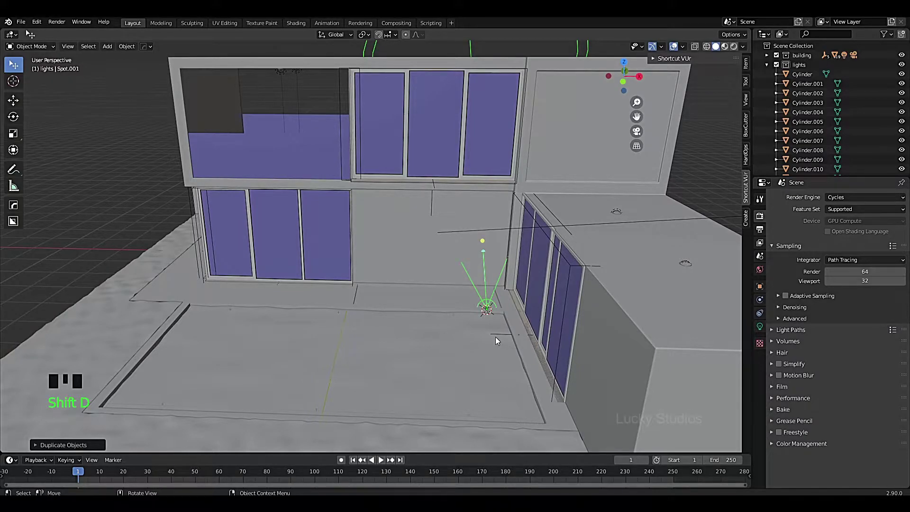
{"action": "key", "text": "g"}
{"action": "key", "text": "x"}
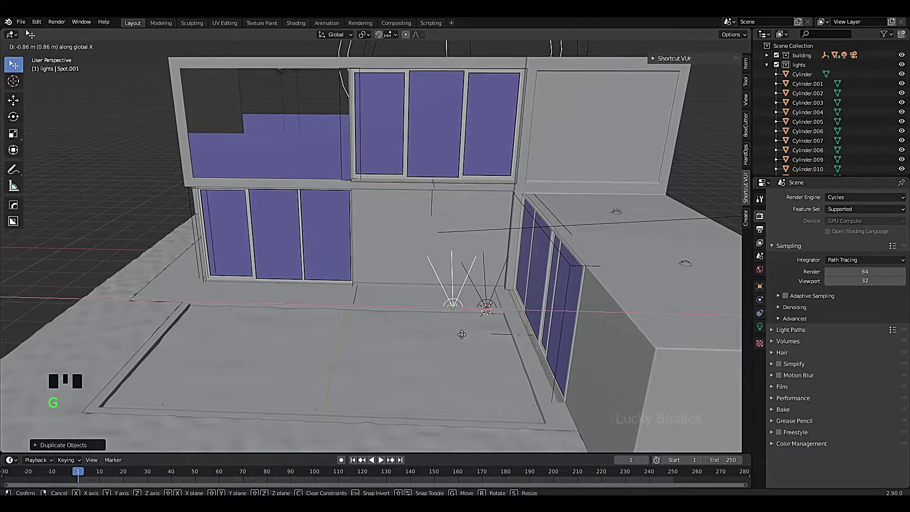
{"action": "left_click", "coordinate": [460, 334]}
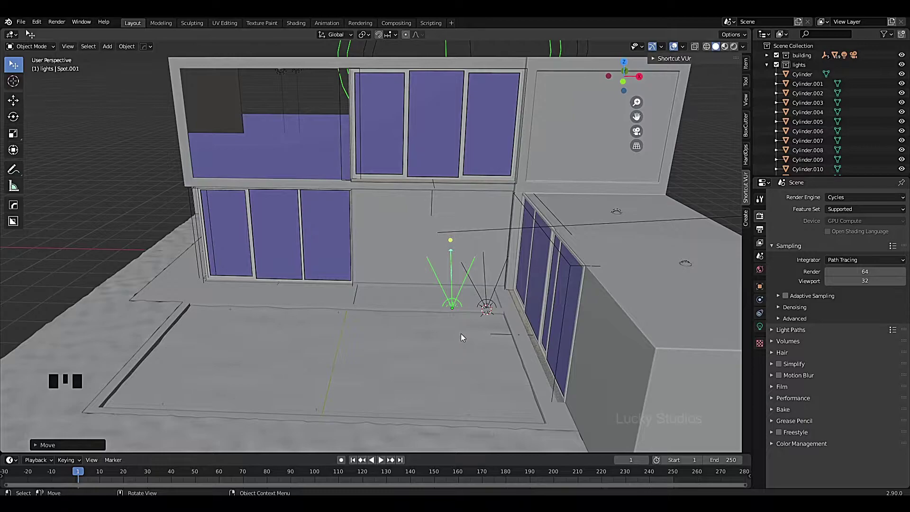
Step: Duplicate the spot light twice more along the X axis to extend the row to four lights
{"action": "key", "text": "shift+d"}
{"action": "key", "text": "x"}
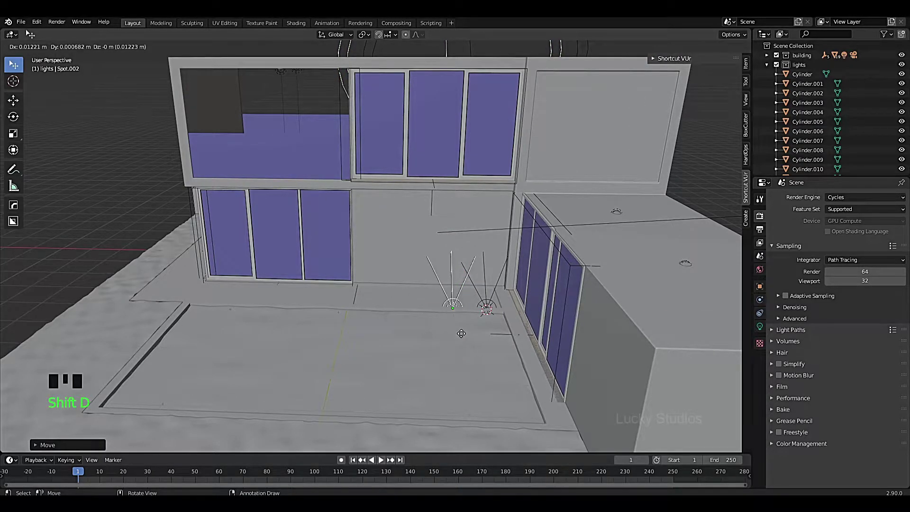
{"action": "left_click", "coordinate": [423, 337]}
{"action": "key", "text": "shift+d"}
{"action": "key", "text": "x"}
{"action": "left_click", "coordinate": [384, 334]}
Step: Place the 3D cursor on the stepped wall behind the house and add a spot light there
{"action": "middle_click_drag", "start_coordinate": [403, 337], "coordinate": [535, 331]}
{"action": "scroll", "coordinate": [346, 363], "scroll_direction": "up", "scroll_amount": 4}
{"action": "middle_click_drag", "start_coordinate": [345, 363], "coordinate": [470, 345], "text": "shift"}
{"action": "scroll", "coordinate": [469, 347], "scroll_direction": "up", "scroll_amount": 1, "text": "shift"}
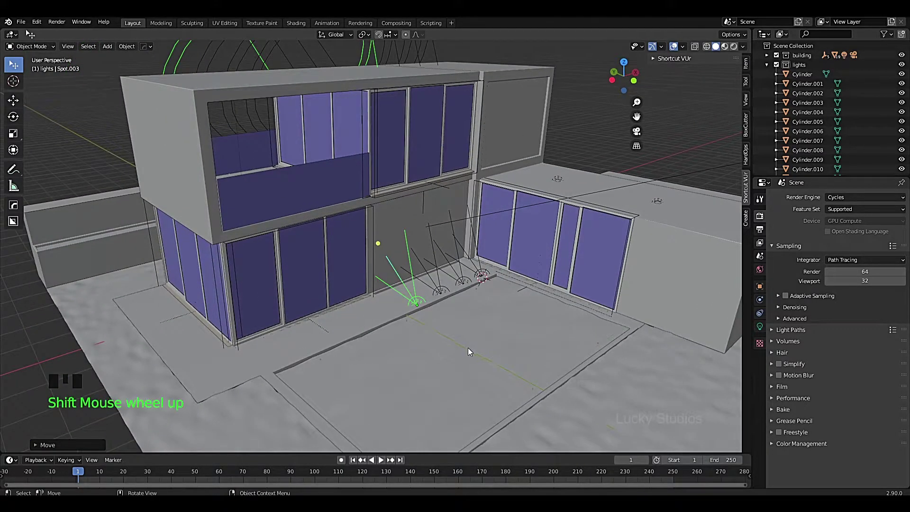
{"action": "middle_click_drag", "start_coordinate": [218, 322], "coordinate": [586, 358], "text": "shift"}
{"action": "scroll", "coordinate": [421, 305], "scroll_direction": "up", "scroll_amount": 2}
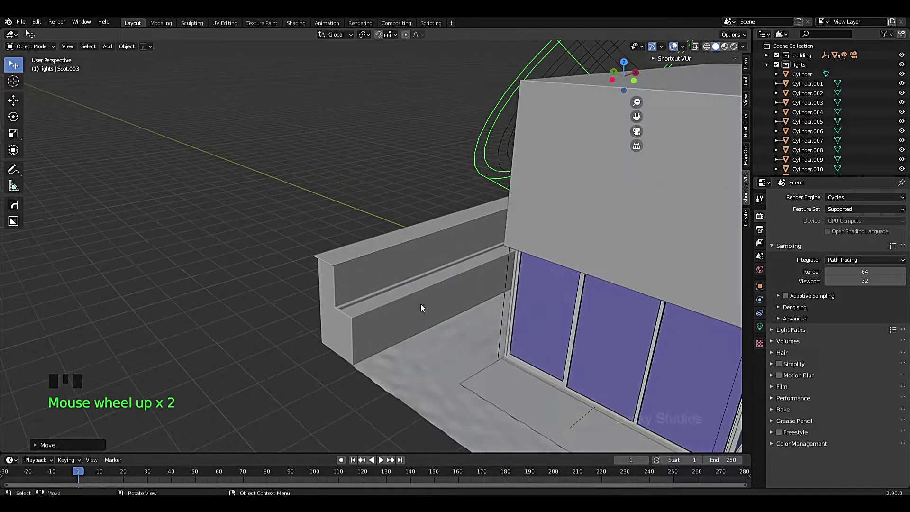
{"action": "middle_click_drag", "start_coordinate": [498, 312], "coordinate": [503, 254]}
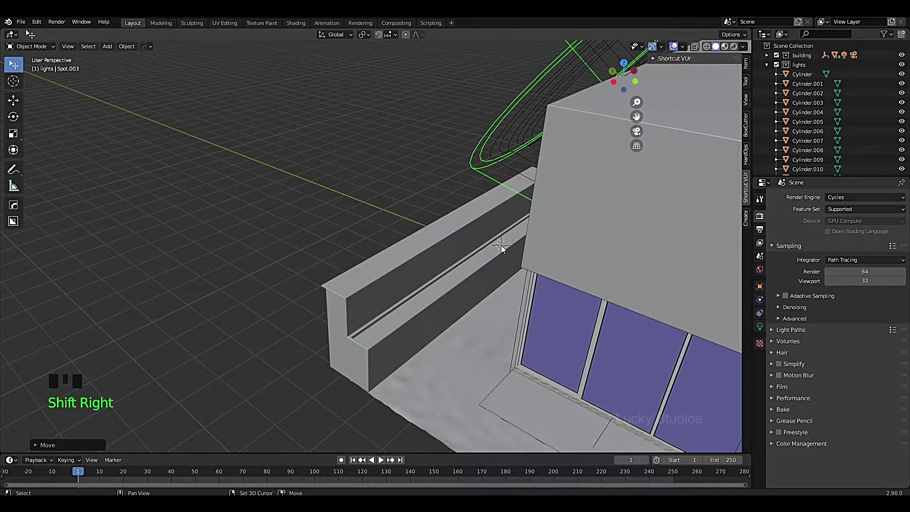
{"action": "key", "text": "shift+a"}
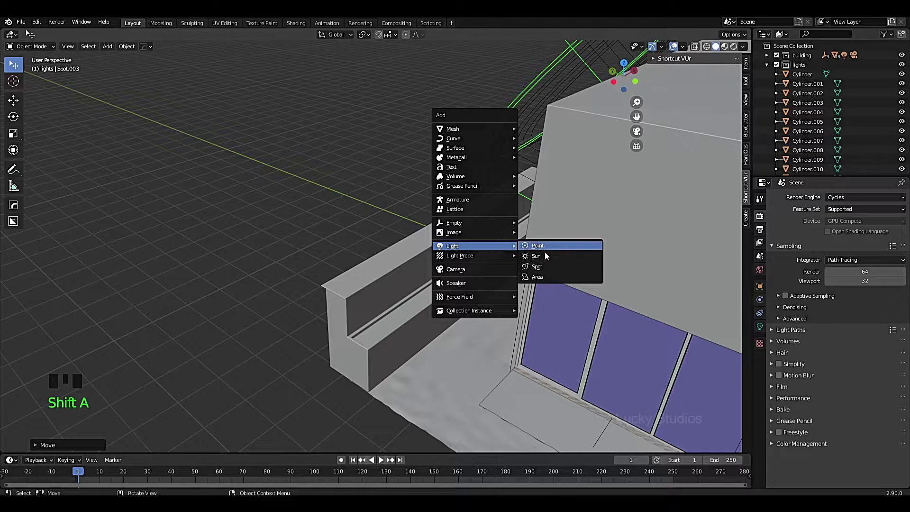
{"action": "left_click", "coordinate": [540, 267]}
Step: Rotate the new spot light freely with trackball rotation so its cone points horizontally outward along the stepped wall
{"action": "mouse_move", "coordinate": [558, 280]}
{"action": "middle_mouse_down"}
{"action": "mouse_move", "coordinate": [548, 278]}
{"action": "mouse_move", "coordinate": [553, 285]}
{"action": "middle_mouse_up"}
{"action": "scroll", "coordinate": [552, 286], "scroll_direction": "down", "scroll_amount": 1}
{"action": "scroll", "coordinate": [551, 286], "scroll_direction": "down", "scroll_amount": 2}
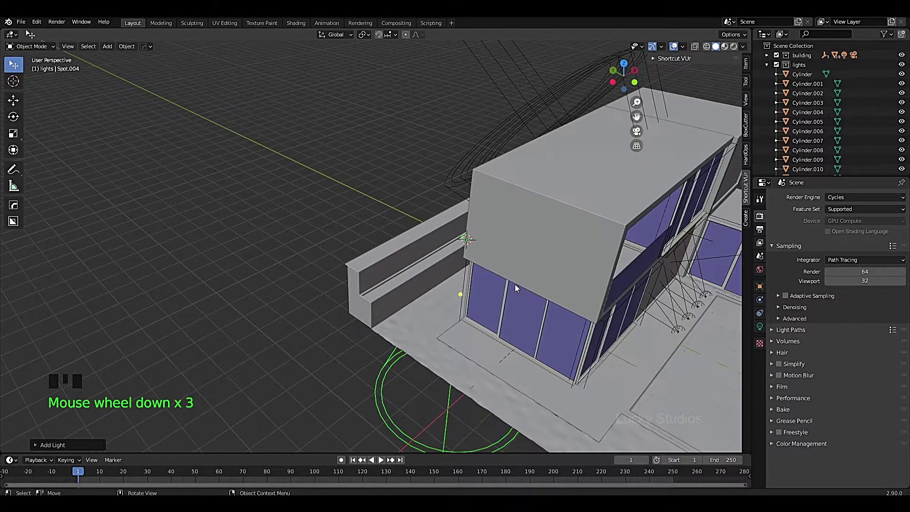
{"action": "key", "text": "r"}
{"action": "key", "text": "r"}
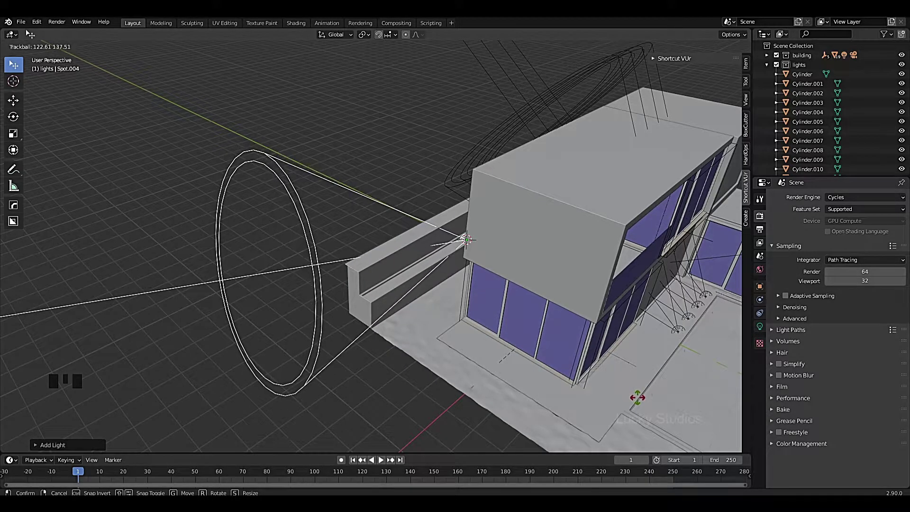
{"action": "left_click", "coordinate": [640, 397]}
Step: Set the stepped-wall spot light's power to 50 W and its colour to pale yellow
{"action": "middle_click_drag", "start_coordinate": [631, 375], "coordinate": [553, 358]}
{"action": "scroll", "coordinate": [611, 360], "scroll_direction": "down", "scroll_amount": 1}
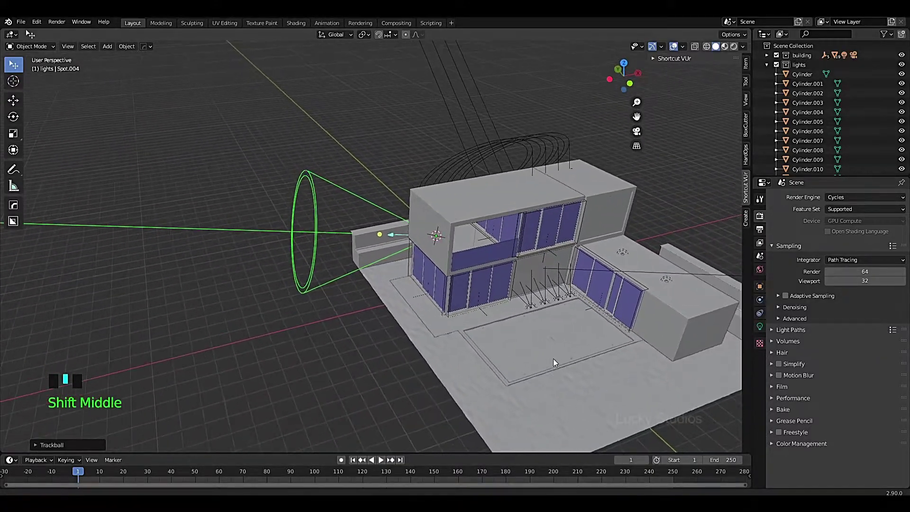
{"action": "scroll", "coordinate": [458, 318], "scroll_direction": "up", "scroll_amount": 2}
{"action": "scroll", "coordinate": [458, 317], "scroll_direction": "up", "scroll_amount": 1}
{"action": "middle_click_drag", "start_coordinate": [368, 269], "coordinate": [431, 283], "text": "shift"}
{"action": "scroll", "coordinate": [432, 284], "scroll_direction": "up", "scroll_amount": 3}
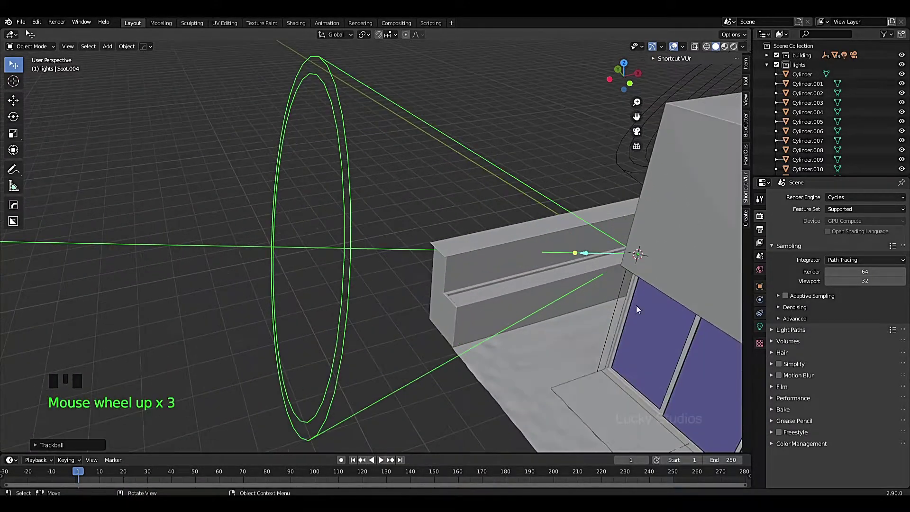
{"action": "left_click", "coordinate": [759, 327]}
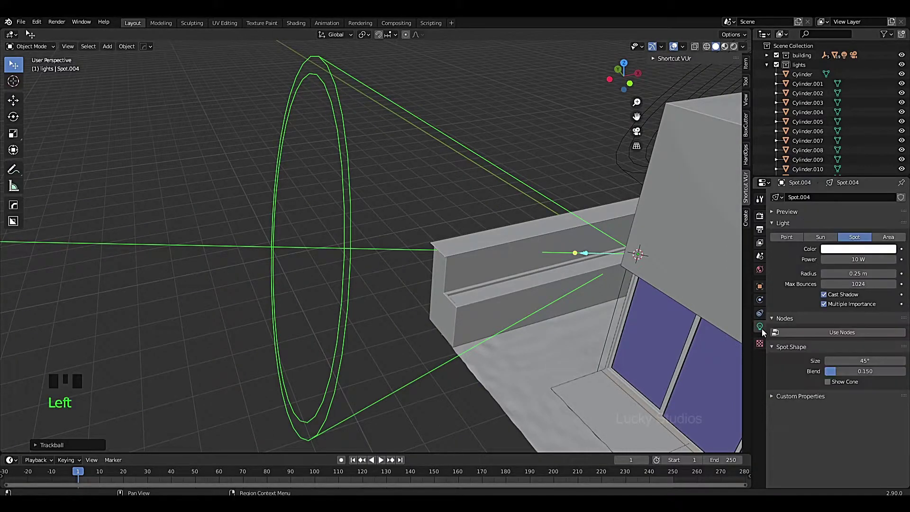
{"action": "double_click", "coordinate": [874, 260]}
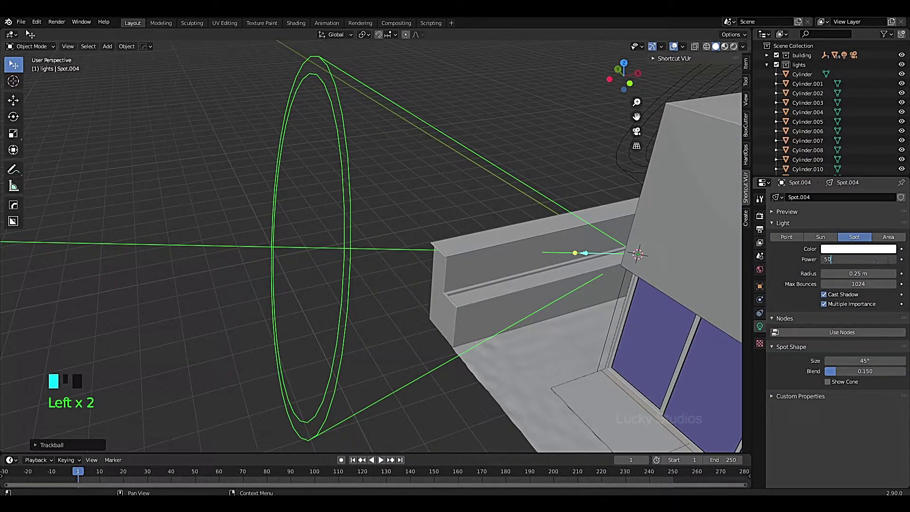
{"action": "left_click", "coordinate": [861, 250]}
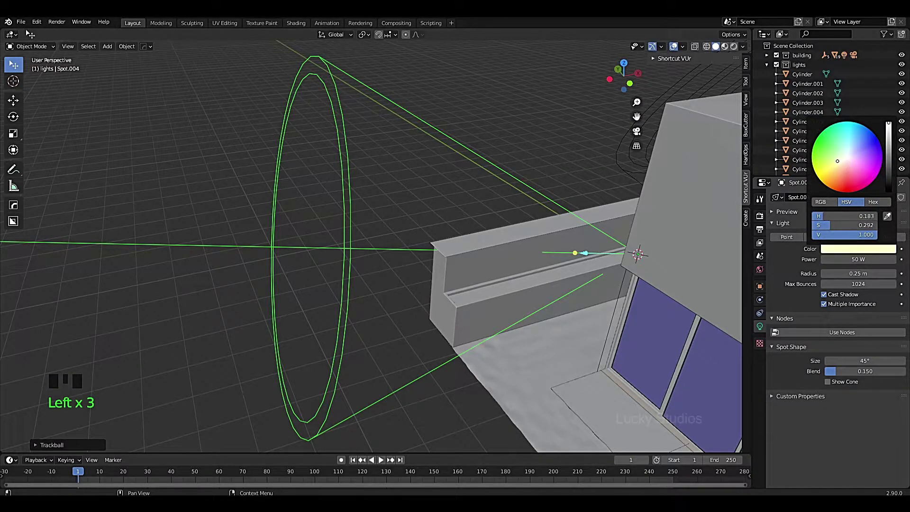
{"action": "scroll", "coordinate": [809, 287], "scroll_direction": "down", "scroll_amount": 3}
{"action": "scroll", "coordinate": [649, 342], "scroll_direction": "down", "scroll_amount": 9}
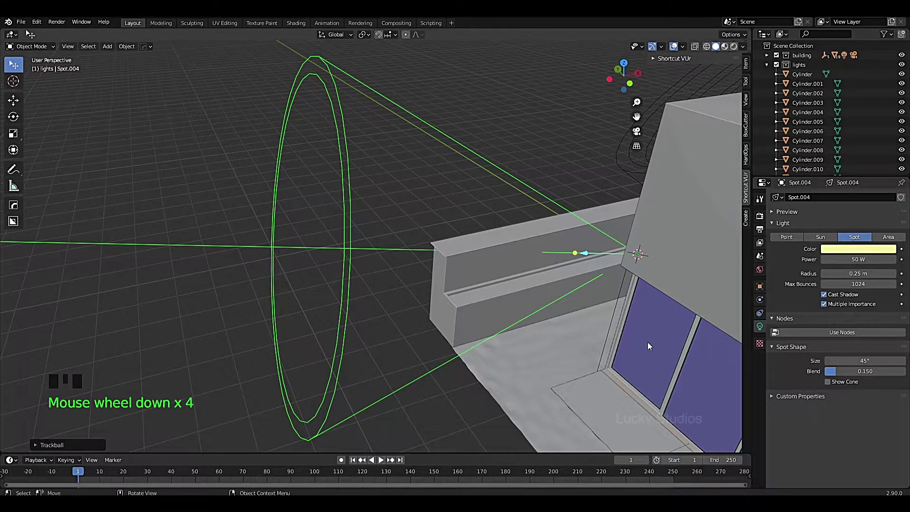
Step: Set the terrace spot light farthest from the inner corner to 50 W with a pale yellow colour
{"action": "scroll", "coordinate": [686, 359], "scroll_direction": "up", "scroll_amount": 3}
{"action": "middle_click_drag", "start_coordinate": [686, 359], "coordinate": [509, 351], "text": "shift"}
{"action": "left_click", "coordinate": [509, 352]}
{"action": "double_click", "coordinate": [863, 258]}
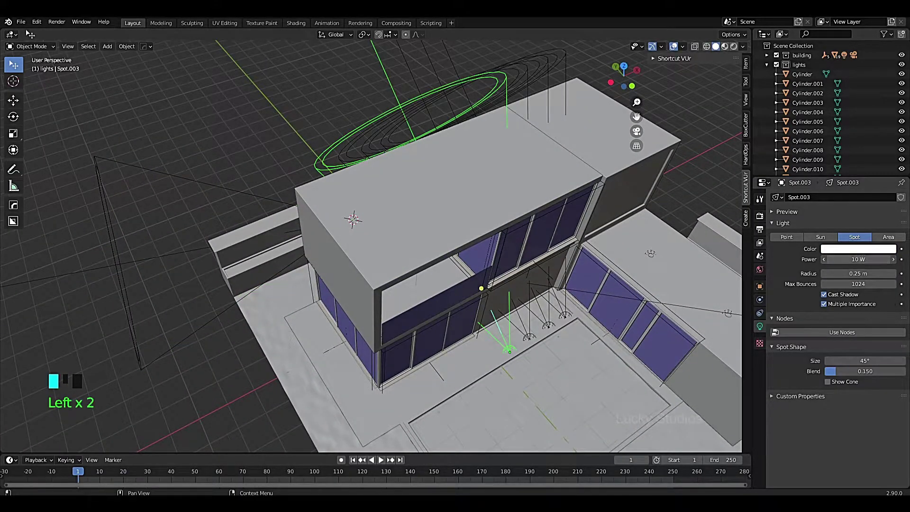
{"action": "left_click", "coordinate": [856, 251]}
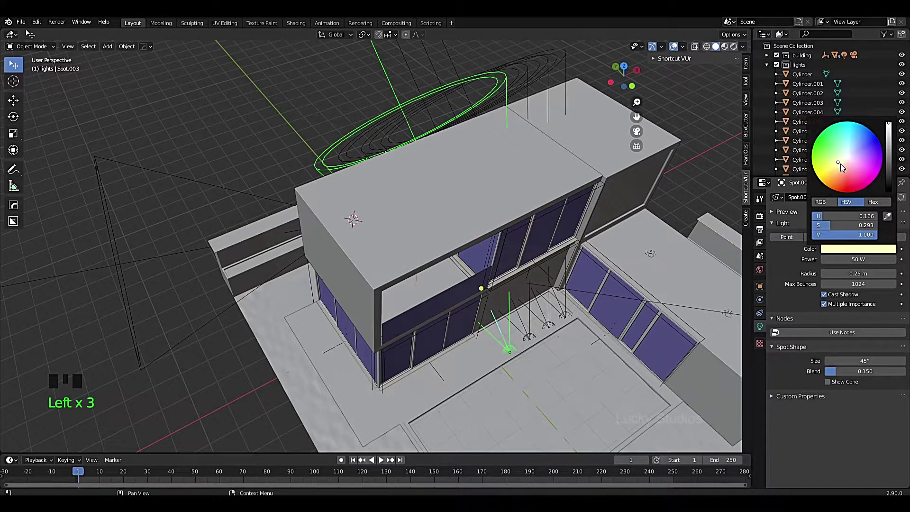
{"action": "left_click", "coordinate": [837, 161]}
Step: Delete the three white 10 W spot lights on the terrace, keeping the pale yellow one
{"action": "scroll", "coordinate": [573, 355], "scroll_direction": "up", "scroll_amount": 2}
{"action": "middle_click_drag", "start_coordinate": [573, 355], "coordinate": [489, 316], "text": "shift"}
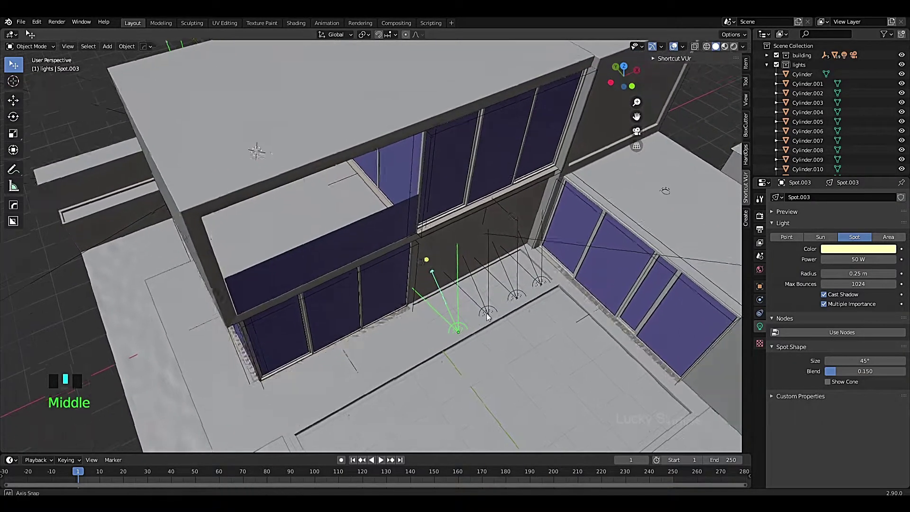
{"action": "scroll", "coordinate": [489, 316], "scroll_direction": "up", "scroll_amount": 2}
{"action": "left_click", "coordinate": [511, 324]}
{"action": "left_click", "coordinate": [549, 310], "text": "shift"}
{"action": "left_click", "coordinate": [580, 299], "text": "shift"}
{"action": "middle_click_drag", "start_coordinate": [581, 302], "coordinate": [570, 317]}
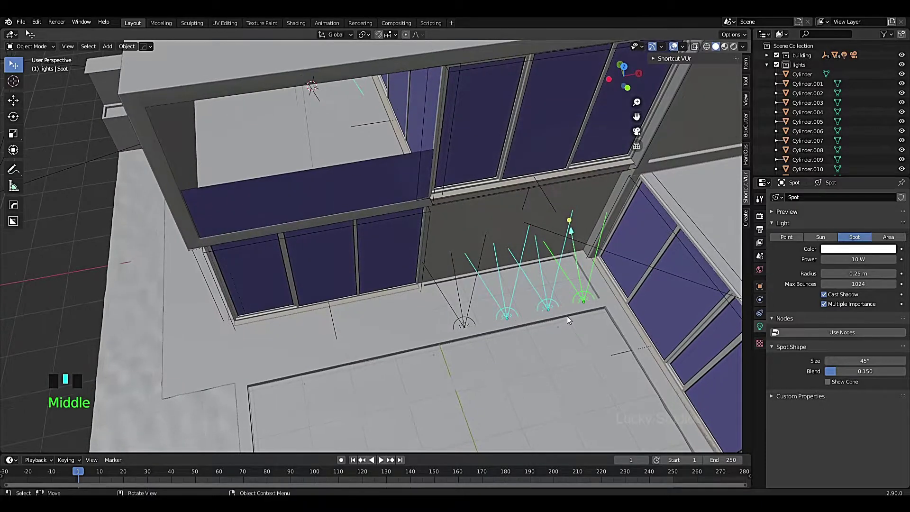
{"action": "key", "text": "Delete"}
Step: Duplicate the remaining pale yellow terrace spot light three times along X toward the inner corner, spacing the copies about 1 m apart
{"action": "left_click", "coordinate": [465, 324]}
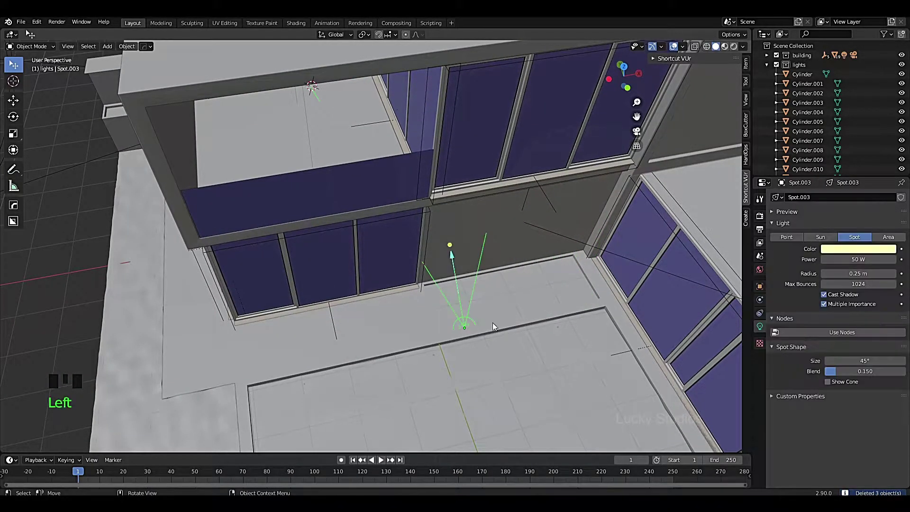
{"action": "middle_click_drag", "start_coordinate": [488, 314], "coordinate": [466, 284], "text": "shift"}
{"action": "middle_click_drag", "start_coordinate": [624, 349], "coordinate": [450, 325], "text": "shift"}
{"action": "key", "text": "shift+d"}
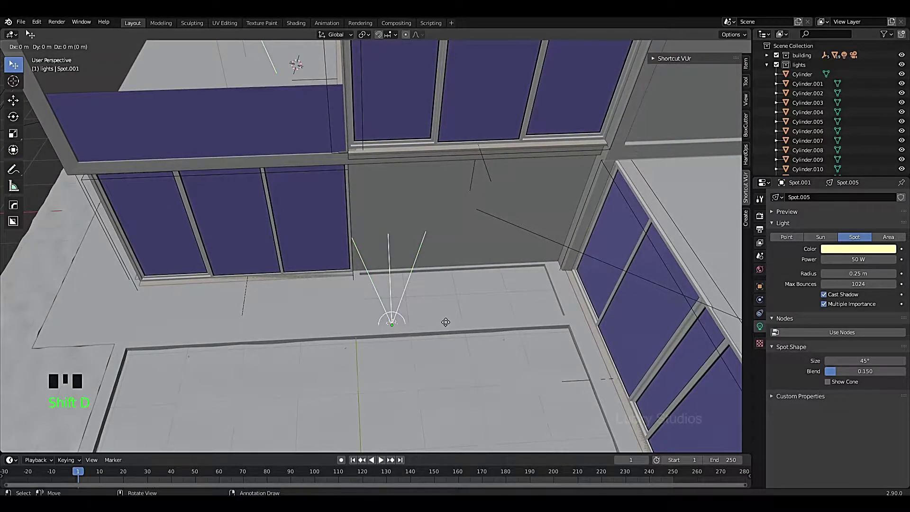
{"action": "key", "text": "x"}
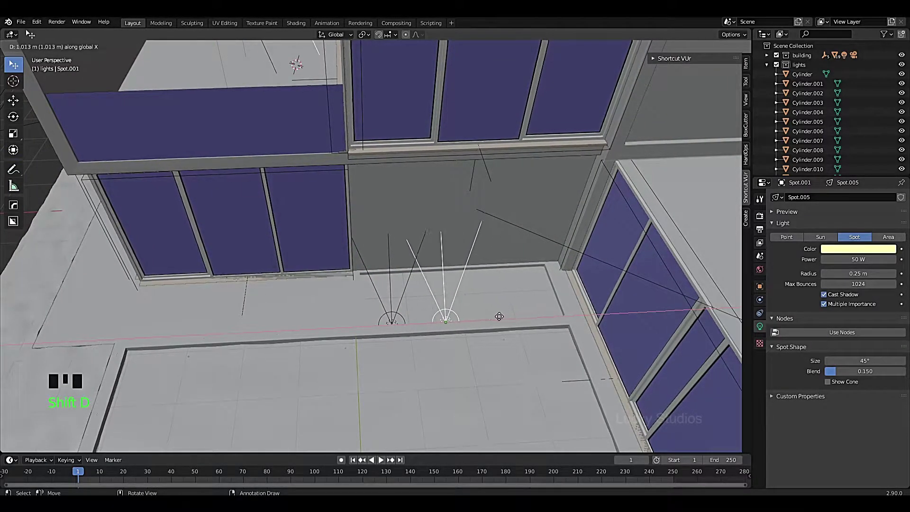
{"action": "left_click", "coordinate": [495, 318]}
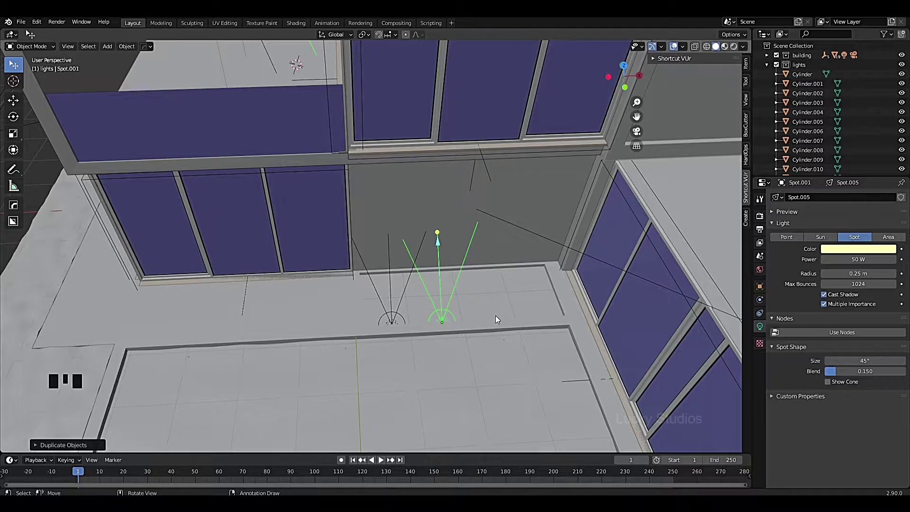
{"action": "key", "text": "shift+d"}
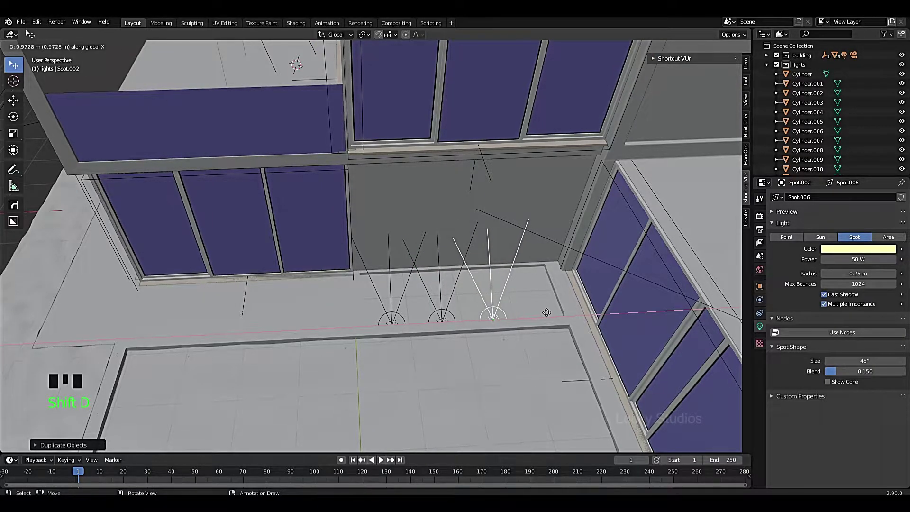
{"action": "left_click", "coordinate": [547, 312]}
{"action": "key", "text": "shift+d"}
{"action": "key", "text": "x"}
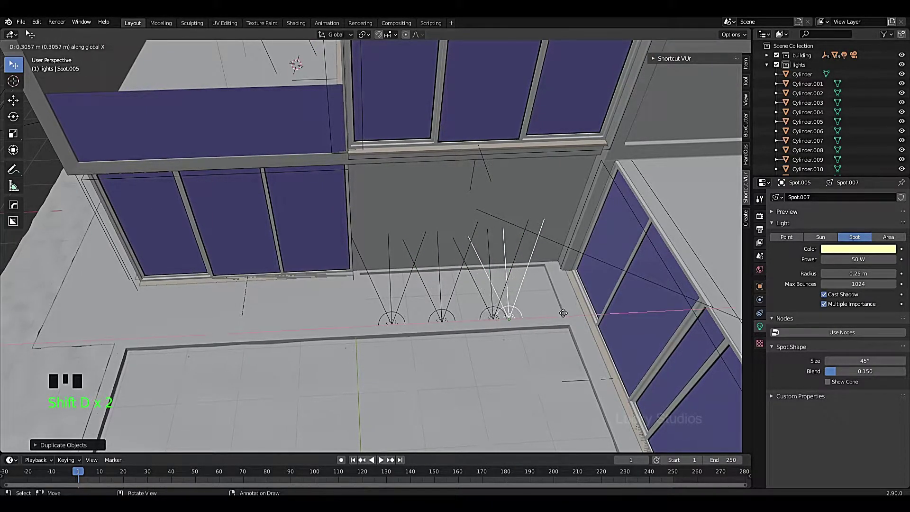
{"action": "left_click", "coordinate": [596, 309]}
Step: Place the 3D cursor on the upper storey's blank end wall, just above the middle ground-floor window
{"action": "middle_click_drag", "start_coordinate": [587, 317], "coordinate": [366, 314]}
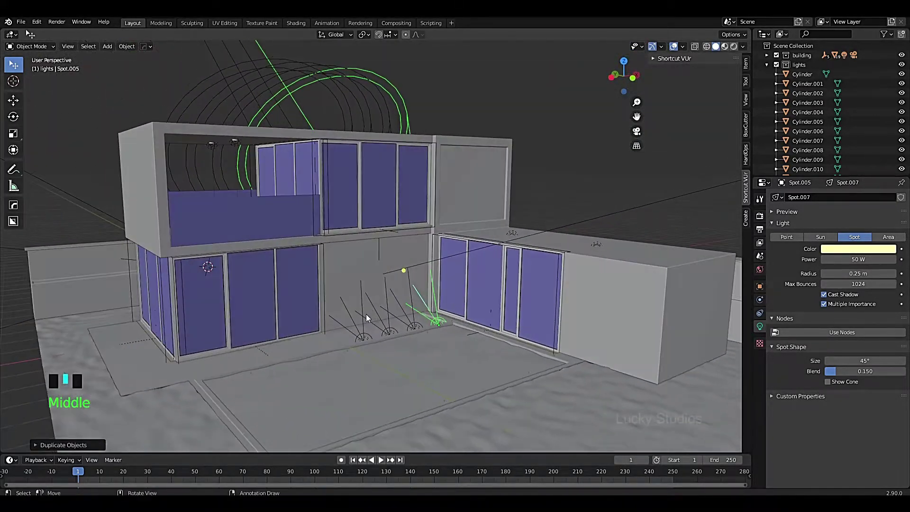
{"action": "scroll", "coordinate": [286, 324], "scroll_direction": "down", "scroll_amount": 2}
{"action": "scroll", "coordinate": [211, 264], "scroll_direction": "up", "scroll_amount": 2}
{"action": "middle_click_drag", "start_coordinate": [212, 263], "coordinate": [346, 351], "text": "shift"}
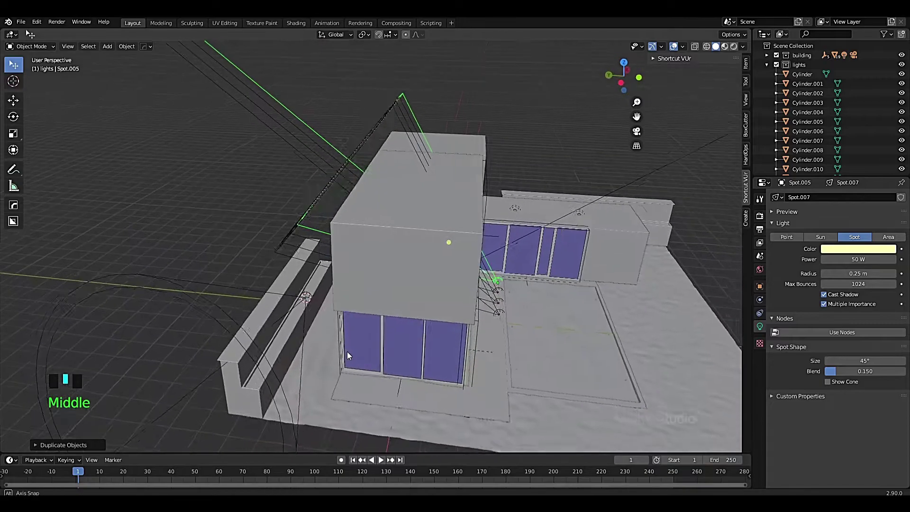
{"action": "scroll", "coordinate": [396, 320], "scroll_direction": "up", "scroll_amount": 2}
{"action": "scroll", "coordinate": [430, 353], "scroll_direction": "up", "scroll_amount": 2}
{"action": "middle_click_drag", "start_coordinate": [429, 353], "coordinate": [416, 242], "text": "shift"}
{"action": "right_click", "coordinate": [400, 255], "text": "shift"}
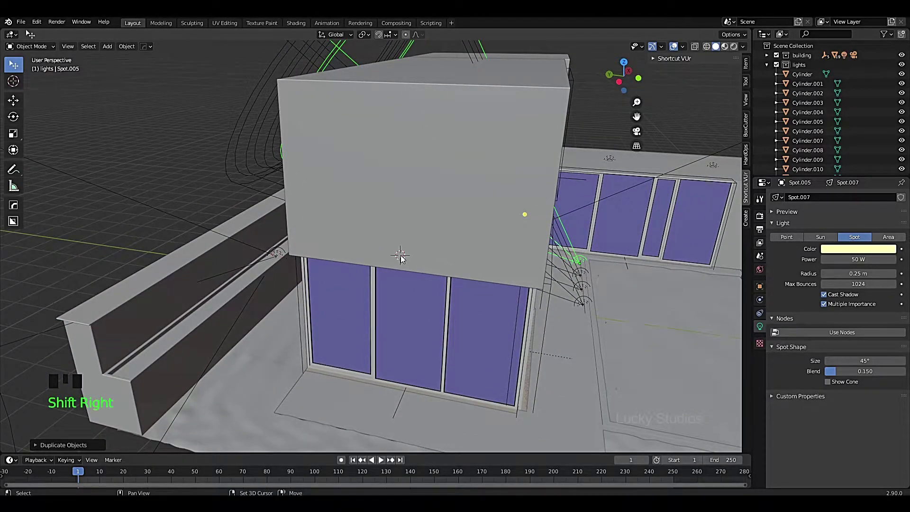
{"action": "right_click", "coordinate": [402, 243], "text": "shift"}
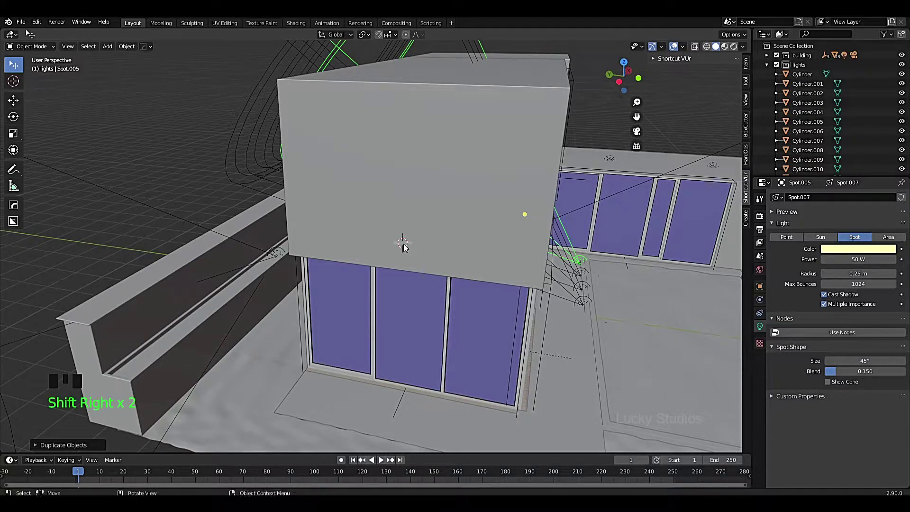
{"action": "key", "text": "shift+s"}
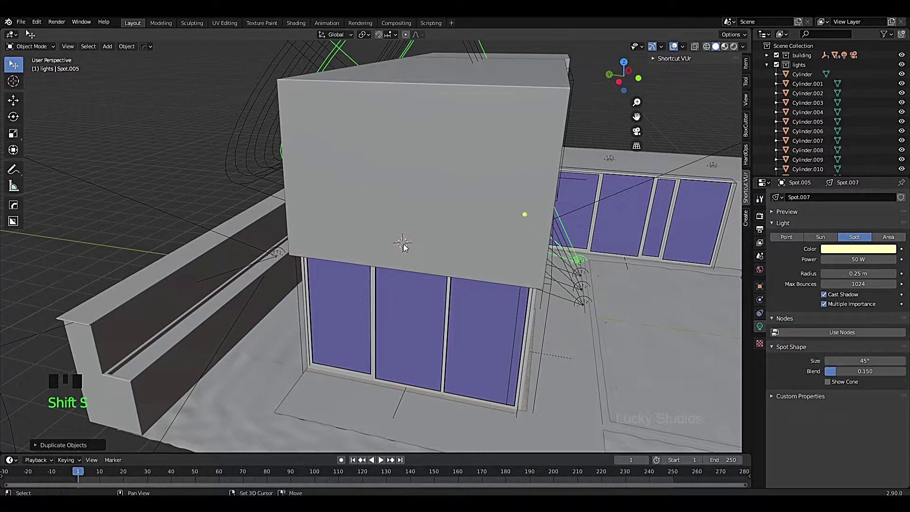
Step: Add a cube at the 3D cursor and scale it down uniformly to a small wall-fixture size
{"action": "key", "text": "shift+a"}
{"action": "mouse_move", "coordinate": [376, 128]}
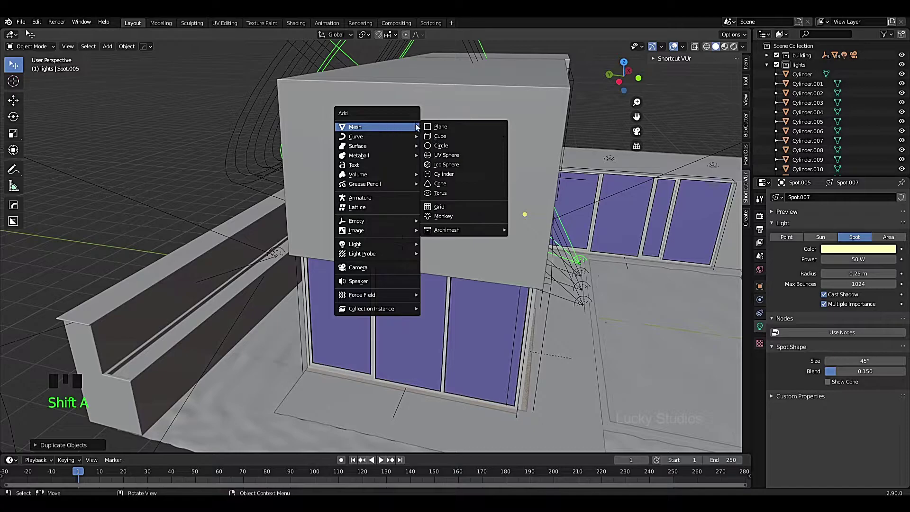
{"action": "left_click", "coordinate": [440, 136]}
{"action": "scroll", "coordinate": [474, 213], "scroll_direction": "up", "scroll_amount": 2}
{"action": "key", "text": "s"}
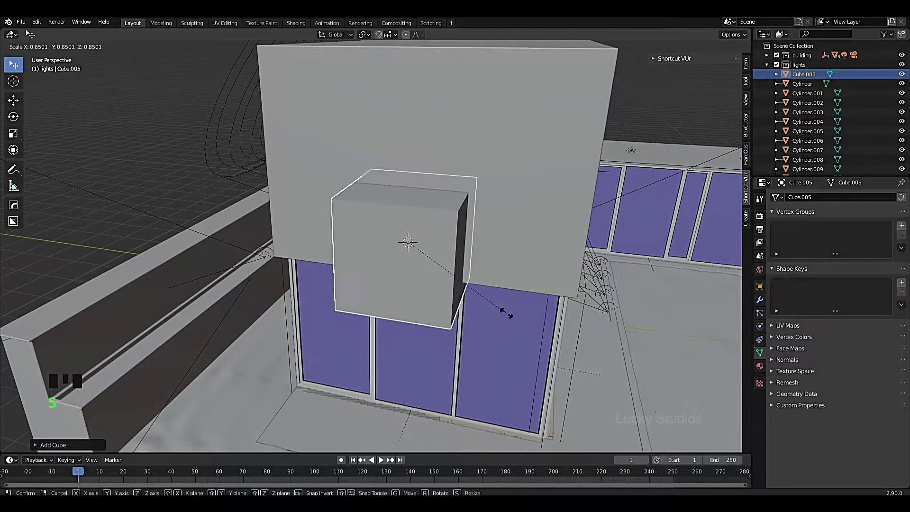
{"action": "left_click", "coordinate": [414, 256]}
Step: Stretch the small cube along the X axis into an elongated box running through the end wall
{"action": "middle_click_drag", "start_coordinate": [441, 281], "coordinate": [418, 305]}
{"action": "key", "text": "s"}
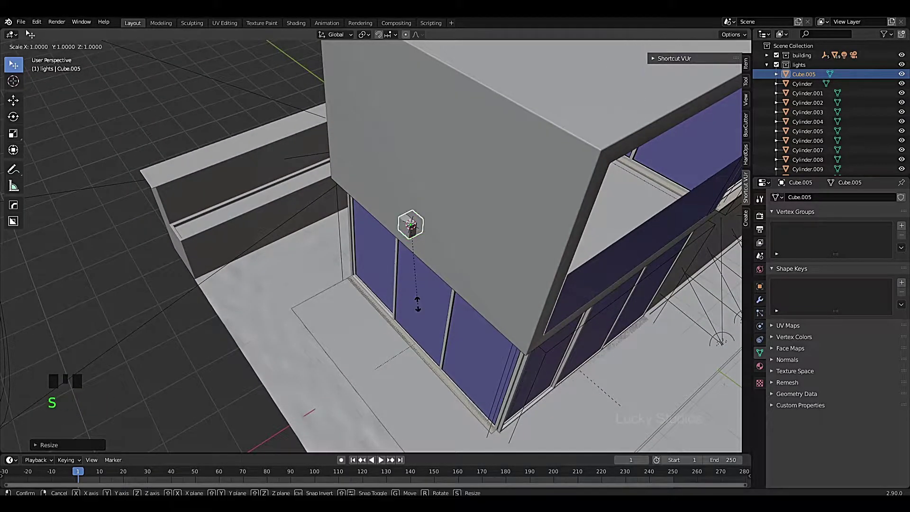
{"action": "key", "text": "x"}
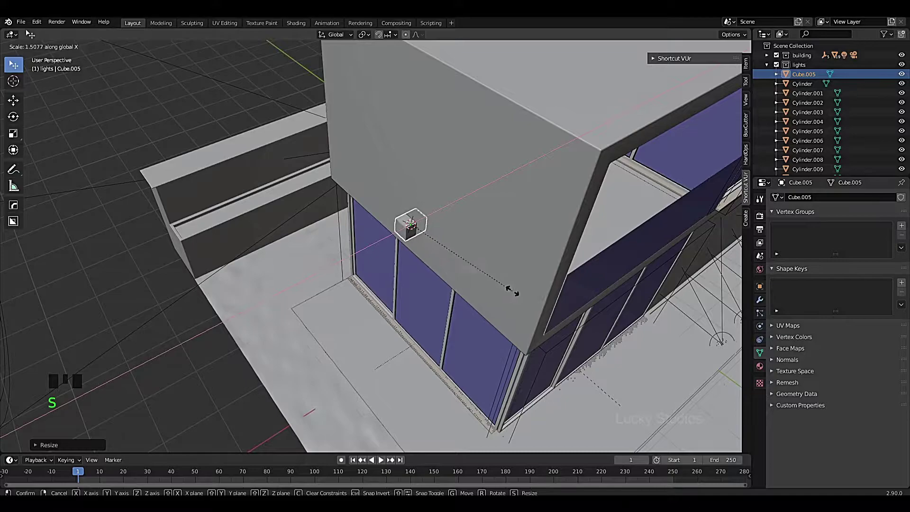
{"action": "left_click", "coordinate": [535, 282]}
{"action": "scroll", "coordinate": [528, 282], "scroll_direction": "up", "scroll_amount": 2}
{"action": "middle_click_drag", "start_coordinate": [527, 282], "coordinate": [499, 292], "text": "shift"}
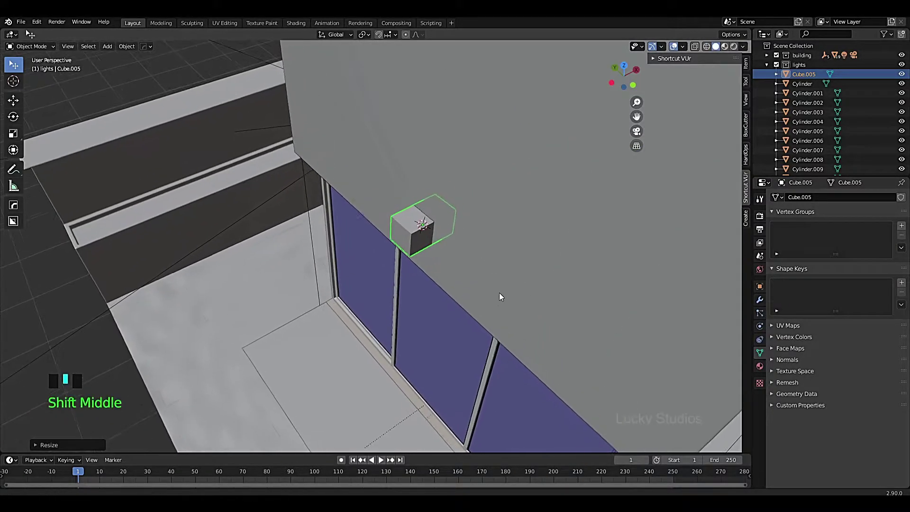
Step: Move the box about 0.2 m outward from the wall along X, and shift it sideways along Y
{"action": "key", "text": "g"}
{"action": "key", "text": "x"}
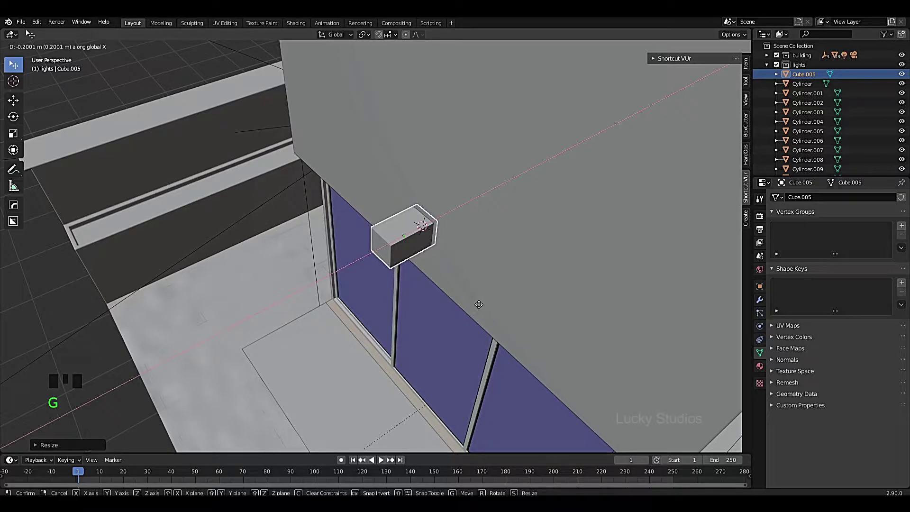
{"action": "left_click", "coordinate": [479, 304]}
{"action": "middle_click_drag", "start_coordinate": [479, 305], "coordinate": [516, 297]}
{"action": "scroll", "coordinate": [430, 231], "scroll_direction": "up", "scroll_amount": 3}
{"action": "middle_click_drag", "start_coordinate": [431, 231], "coordinate": [459, 276], "text": "shift"}
{"action": "key", "text": "g"}
{"action": "key", "text": "y"}
{"action": "left_click", "coordinate": [471, 276]}
Step: Add a Bevel modifier with 3 segments to the wall fixture box
{"action": "middle_click_drag", "start_coordinate": [471, 277], "coordinate": [415, 267]}
{"action": "scroll", "coordinate": [417, 268], "scroll_direction": "up", "scroll_amount": 5}
{"action": "middle_click_drag", "start_coordinate": [437, 226], "coordinate": [439, 244]}
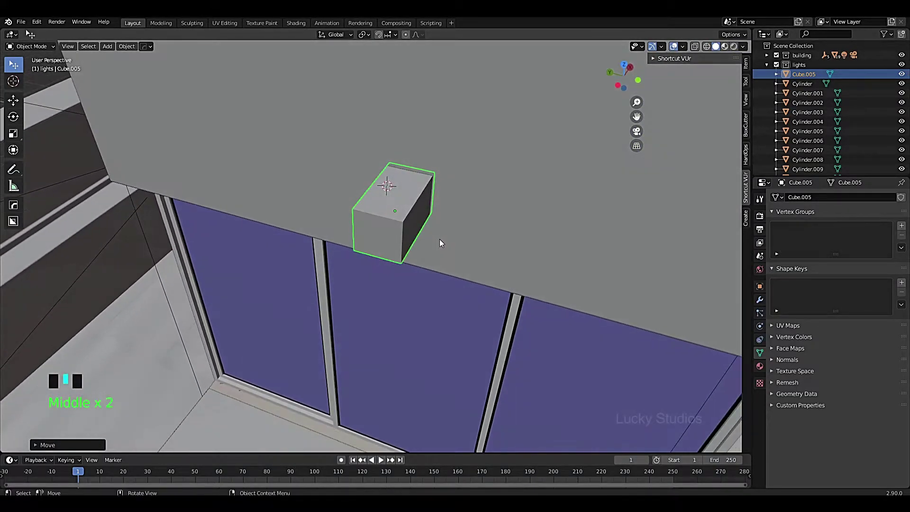
{"action": "left_click", "coordinate": [760, 299]}
{"action": "left_click", "coordinate": [876, 195]}
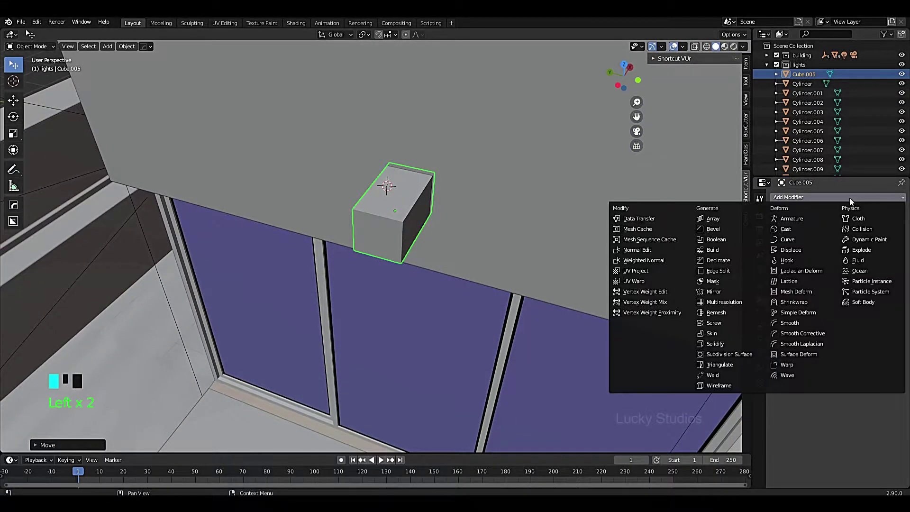
{"action": "left_click", "coordinate": [730, 230]}
{"action": "left_click_drag", "start_coordinate": [853, 261], "coordinate": [885, 261]}
Step: Inset the fixture box's bottom face and extrude it about 0.025 m inward to form a recess
{"action": "middle_click_drag", "start_coordinate": [522, 214], "coordinate": [549, 138]}
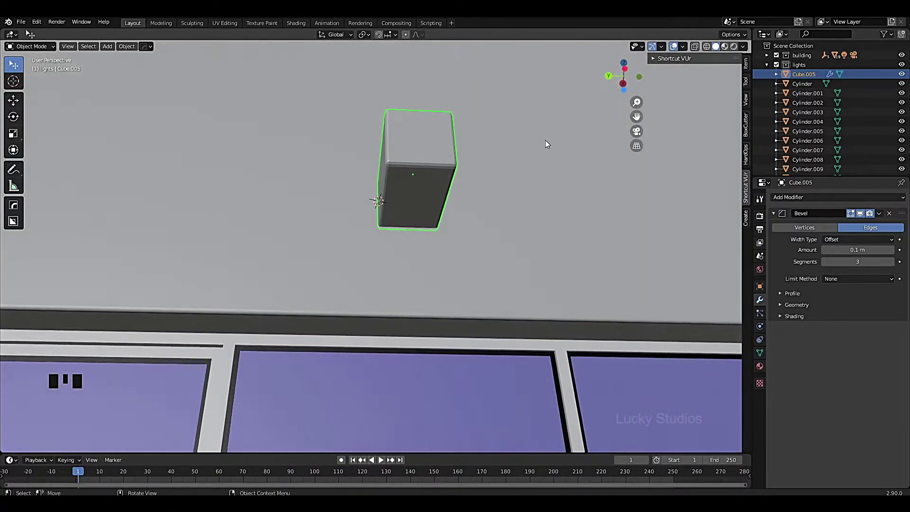
{"action": "key", "text": "Tab"}
{"action": "middle_click_drag", "start_coordinate": [483, 163], "coordinate": [421, 130]}
{"action": "left_click", "coordinate": [421, 129]}
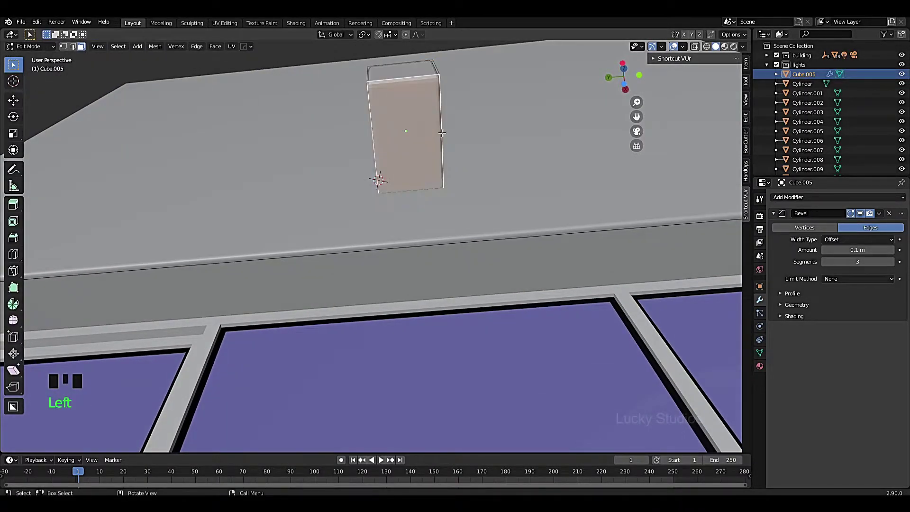
{"action": "key", "text": "i"}
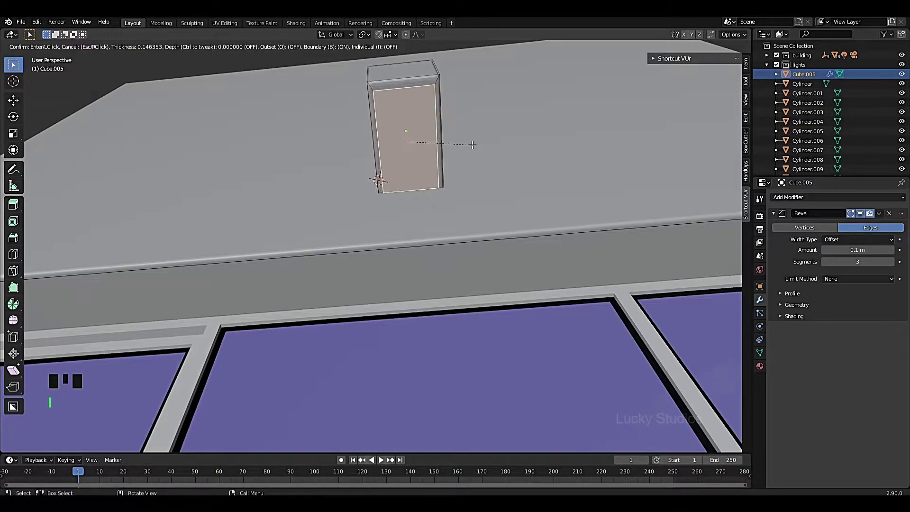
{"action": "left_click", "coordinate": [471, 144]}
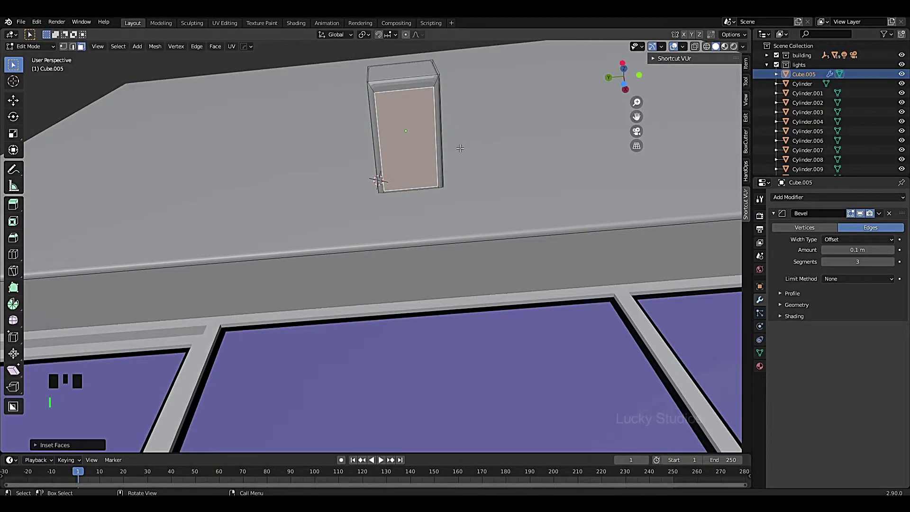
{"action": "key", "text": "e"}
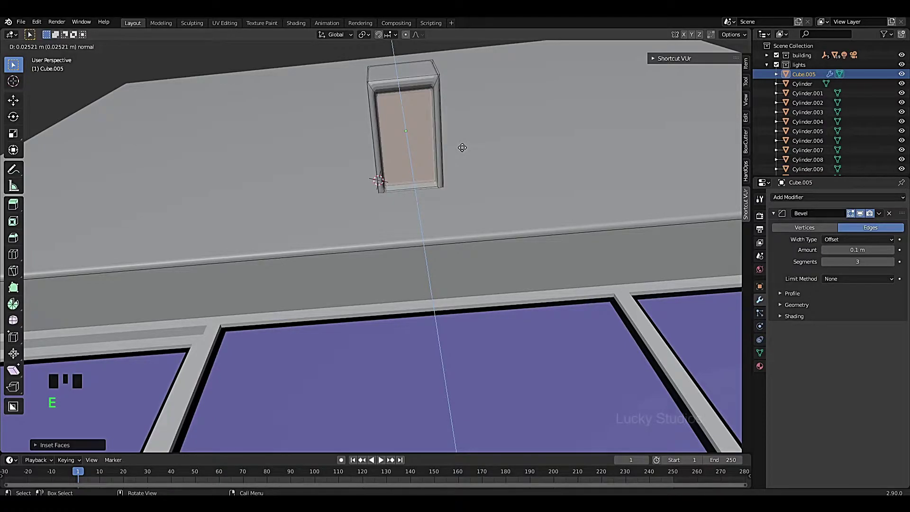
{"action": "left_click", "coordinate": [462, 147]}
Step: Inset the fixture box's top face by about 0.26 and extrude it inward to form a matching recess
{"action": "middle_click_drag", "start_coordinate": [462, 147], "coordinate": [428, 225]}
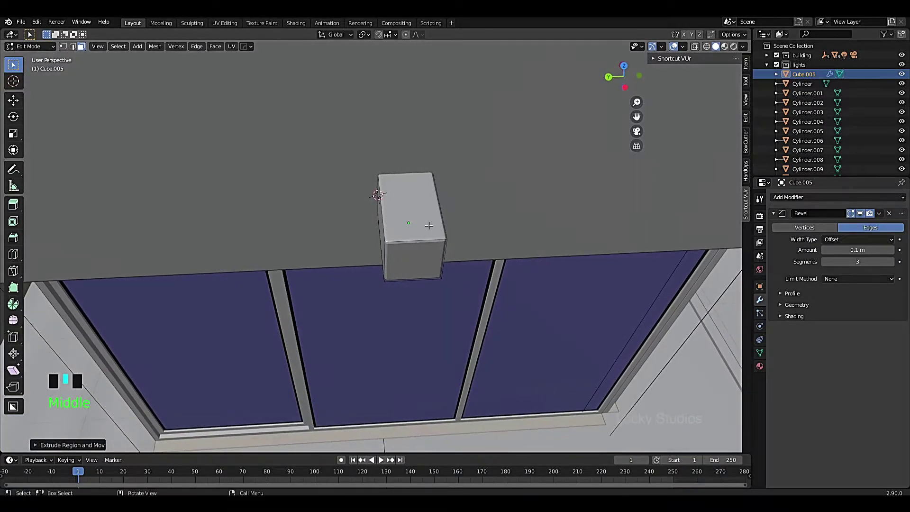
{"action": "left_click", "coordinate": [428, 225]}
{"action": "key", "text": "i"}
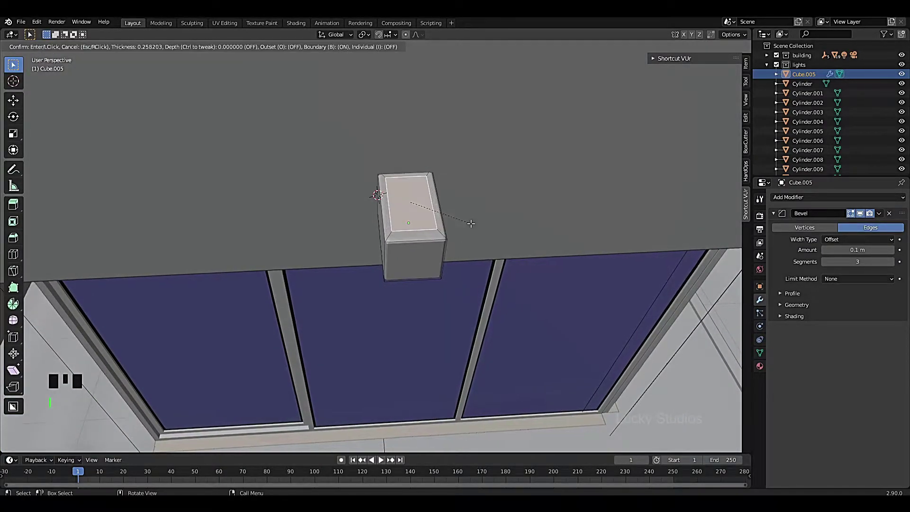
{"action": "left_click", "coordinate": [470, 223]}
{"action": "key", "text": "e"}
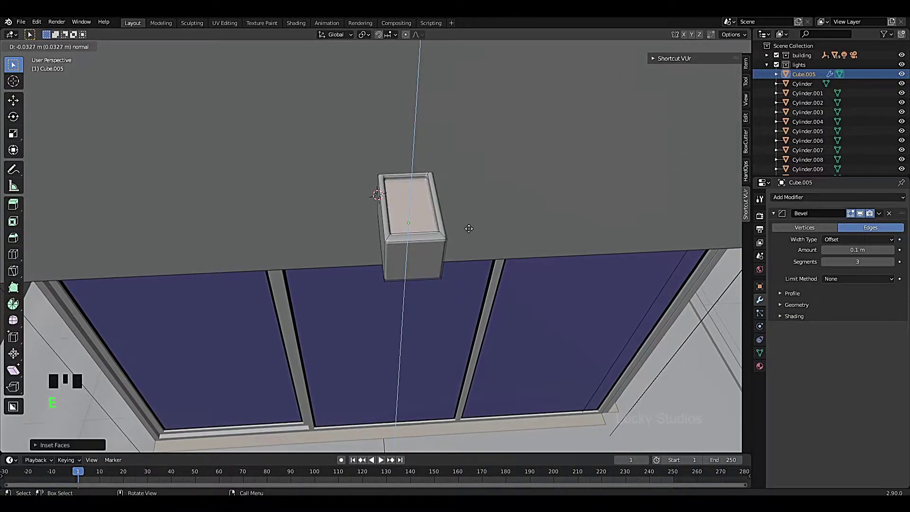
{"action": "left_click", "coordinate": [467, 233]}
Step: Apply the existing Material.005 to the wall fixture box
{"action": "mouse_move", "coordinate": [456, 248]}
{"action": "middle_mouse_down"}
{"action": "mouse_move", "coordinate": [435, 186]}
{"action": "mouse_move", "coordinate": [467, 275]}
{"action": "mouse_move", "coordinate": [455, 256]}
{"action": "middle_mouse_up"}
{"action": "scroll", "coordinate": [448, 219], "scroll_direction": "up", "scroll_amount": 2}
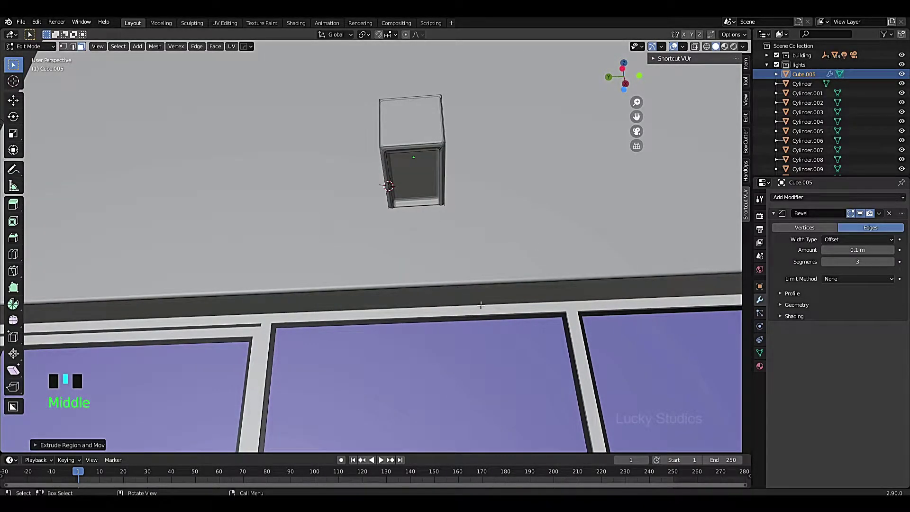
{"action": "left_click", "coordinate": [760, 366]}
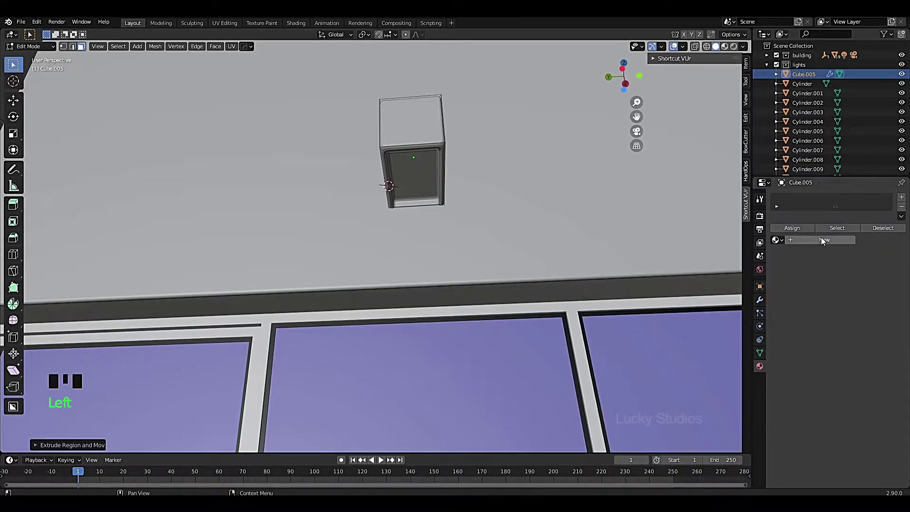
{"action": "left_click", "coordinate": [777, 240]}
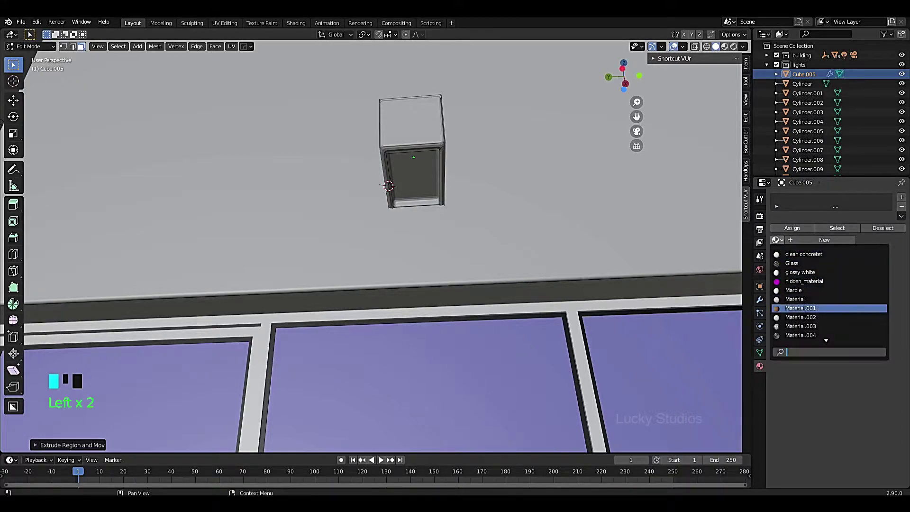
{"action": "left_click", "coordinate": [798, 308]}
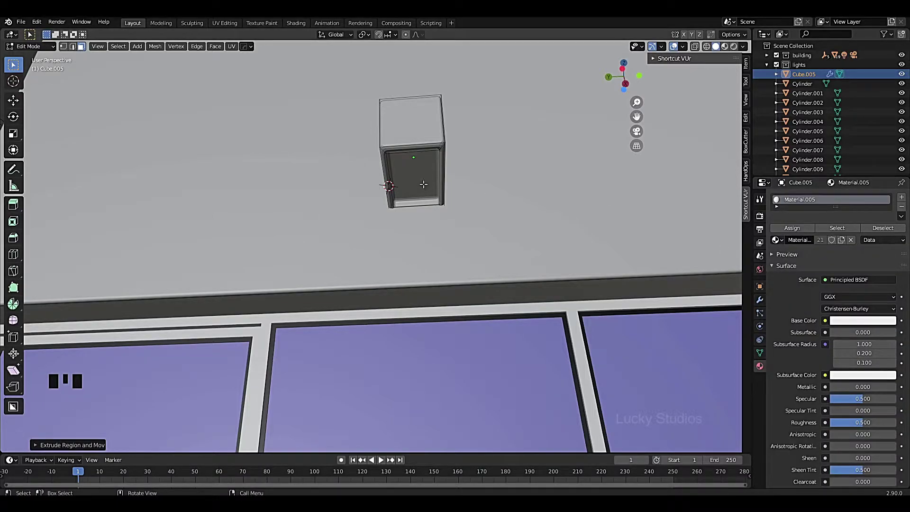
Step: Select the recessed bottom face and add a second material slot with a new material using the Emission shader
{"action": "left_click", "coordinate": [424, 184]}
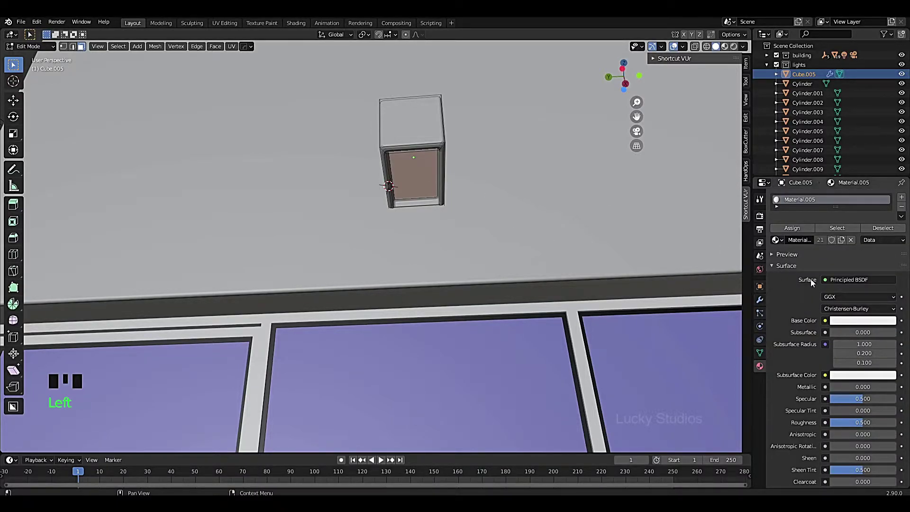
{"action": "left_click", "coordinate": [901, 197]}
{"action": "left_click", "coordinate": [805, 265]}
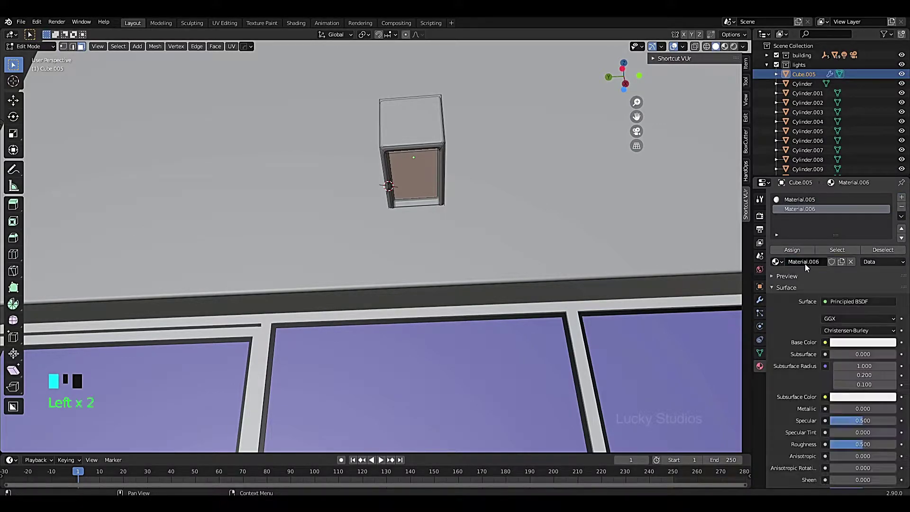
{"action": "left_click", "coordinate": [838, 302]}
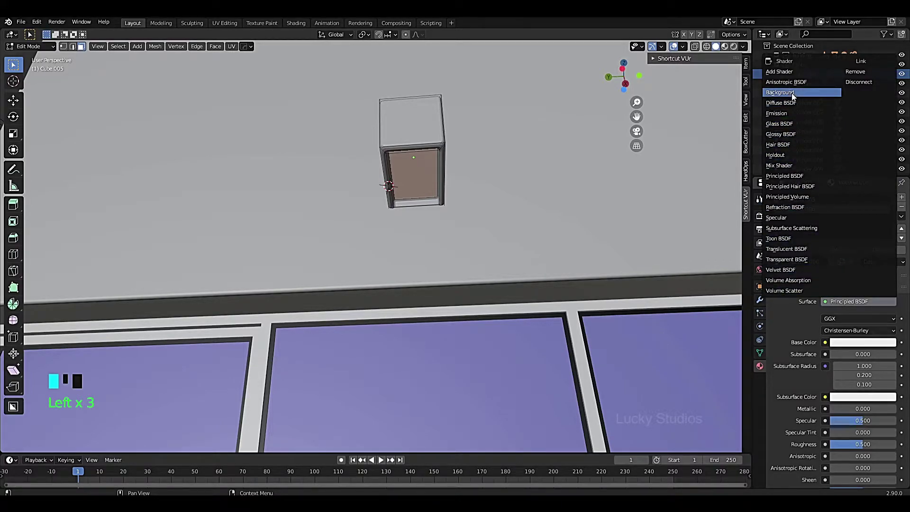
{"action": "left_click", "coordinate": [784, 114]}
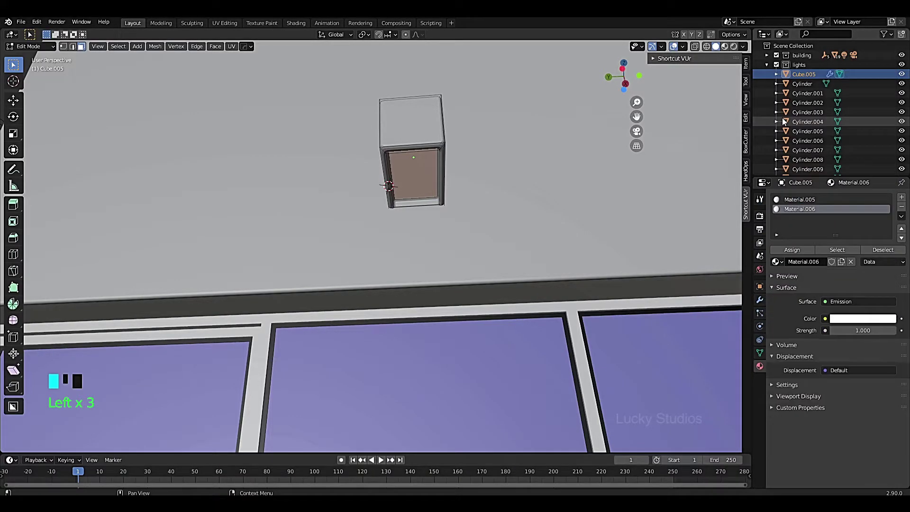
Step: Set the Emission colour of Material.006 to a pale warm yellow and its strength to 10
{"action": "left_click", "coordinate": [861, 319]}
{"action": "left_click_drag", "start_coordinate": [848, 220], "coordinate": [837, 226]}
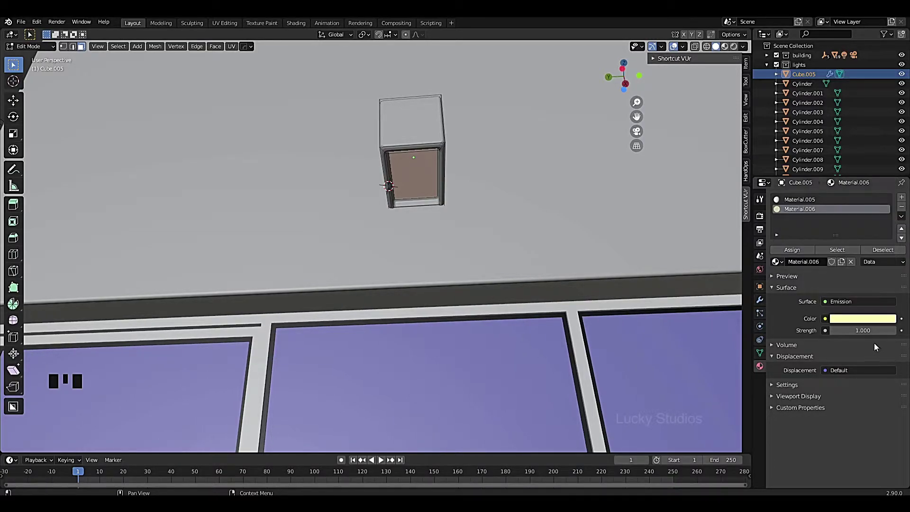
{"action": "left_click", "coordinate": [868, 330]}
{"action": "type", "text": "10"}
{"action": "key", "text": "Return"}
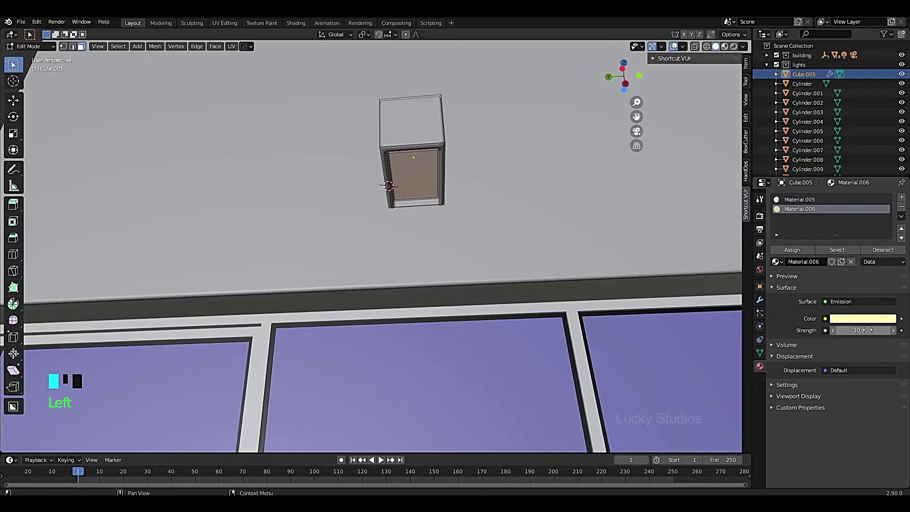
Step: Preview the fixture in rendered shading and try emission strengths of 50 and 20 for Material.006
{"action": "middle_click_drag", "start_coordinate": [546, 240], "coordinate": [464, 235]}
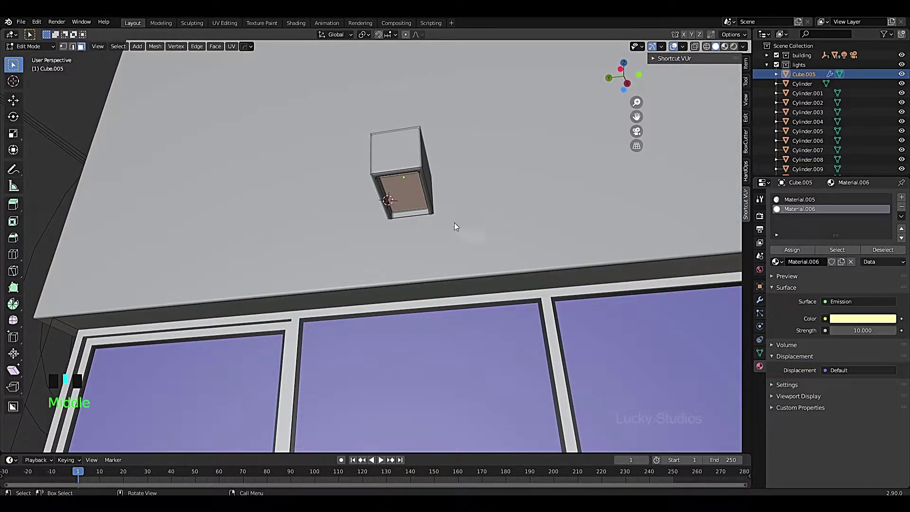
{"action": "key", "text": "z"}
{"action": "left_click", "coordinate": [469, 221]}
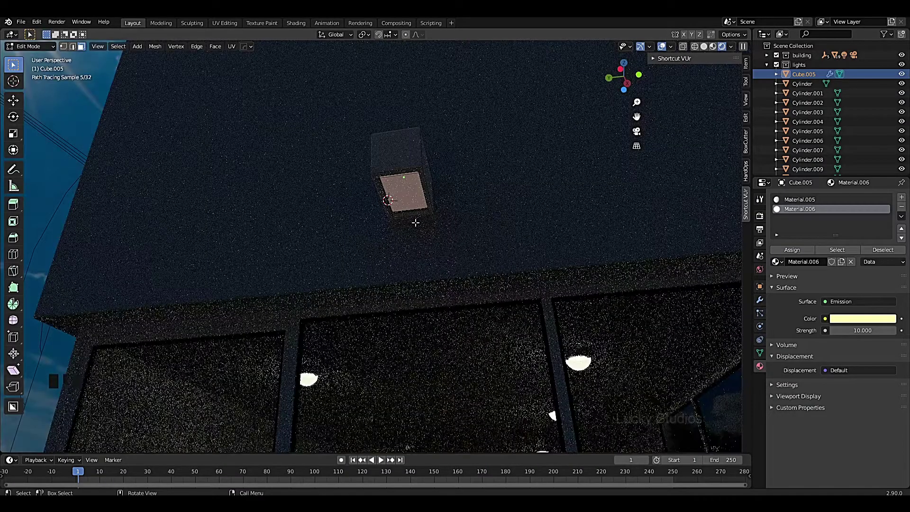
{"action": "double_click", "coordinate": [865, 330]}
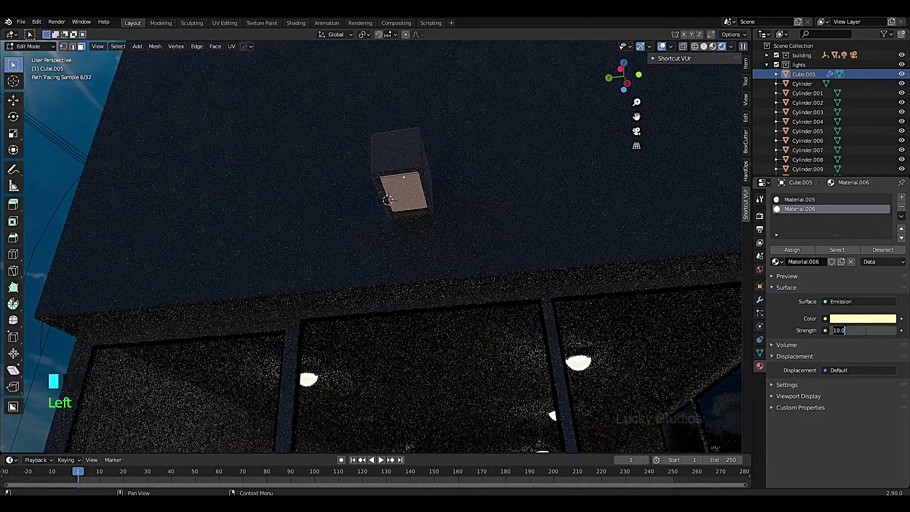
{"action": "type", "text": "50"}
{"action": "key", "text": "Return"}
{"action": "double_click", "coordinate": [868, 330]}
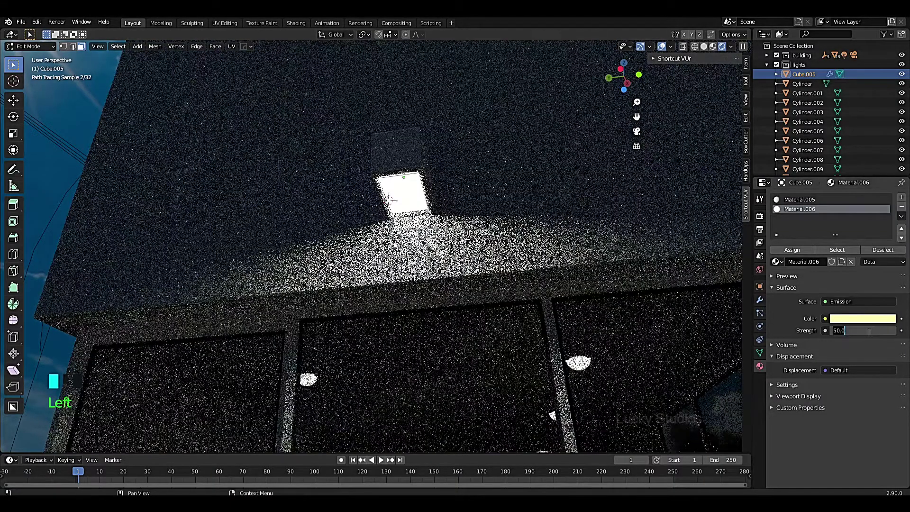
{"action": "type", "text": "20"}
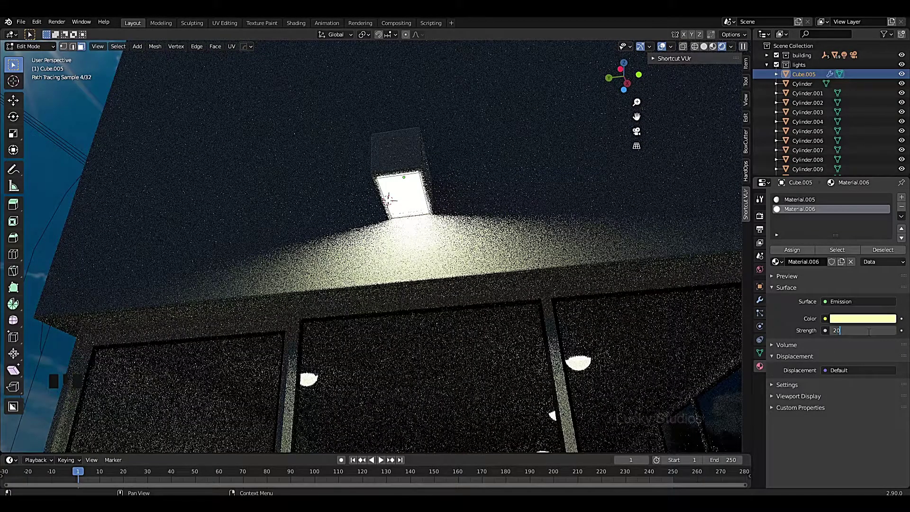
{"action": "key", "text": "Return"}
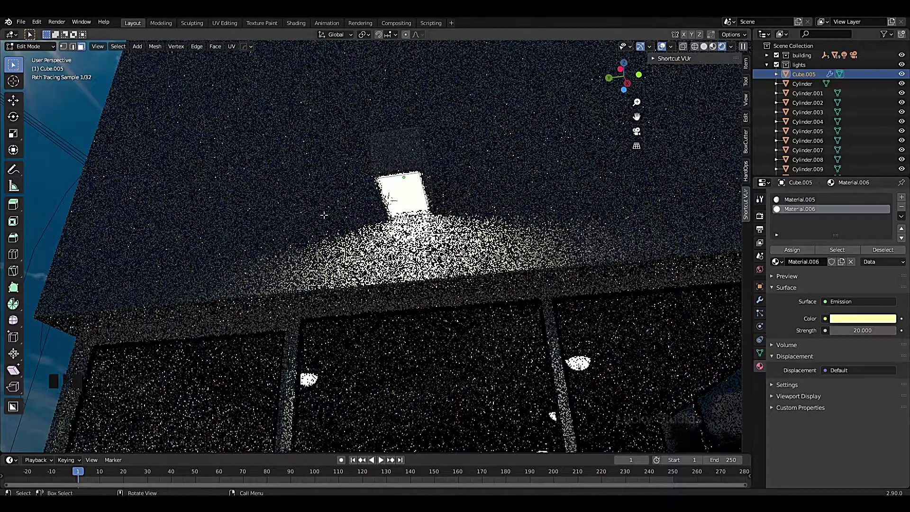
Step: Set the emission strength of Material.006 to 10 and check the fixture's glow on the wall
{"action": "double_click", "coordinate": [863, 331]}
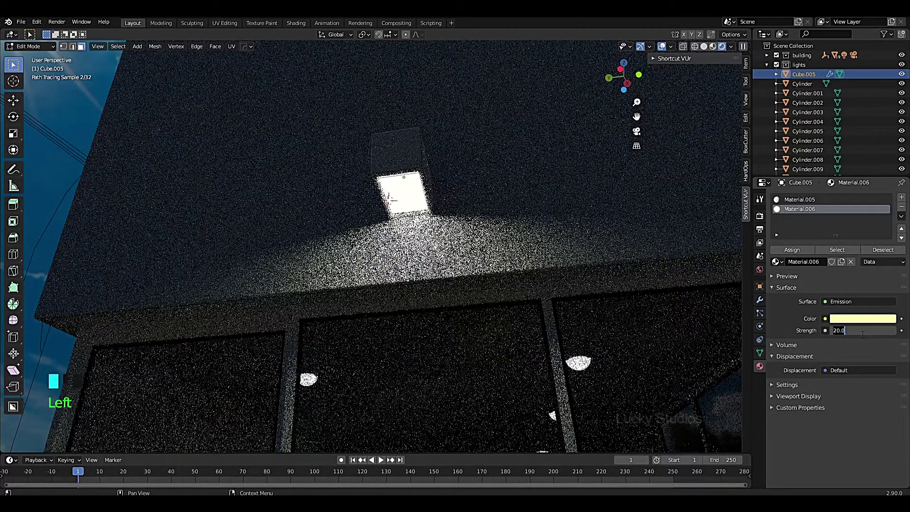
{"action": "type", "text": "10"}
{"action": "key", "text": "Return"}
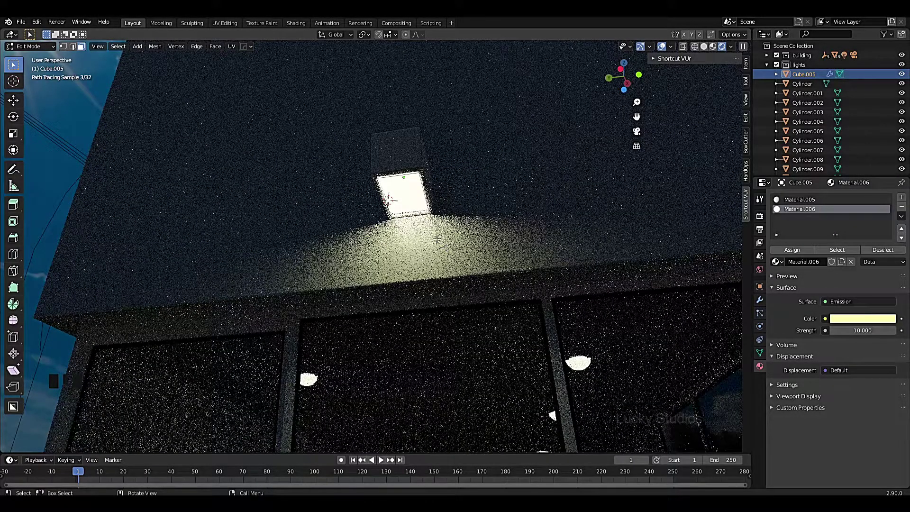
{"action": "scroll", "coordinate": [437, 239], "scroll_direction": "down", "scroll_amount": 2}
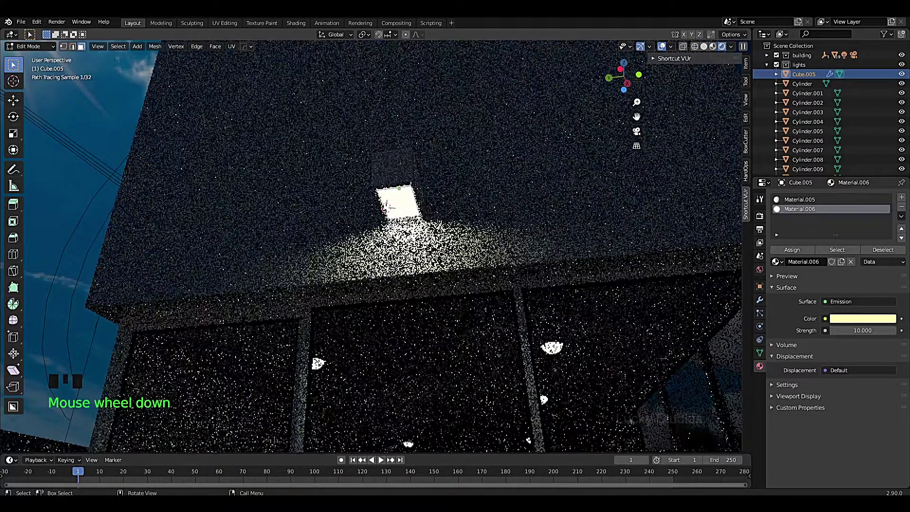
{"action": "scroll", "coordinate": [429, 233], "scroll_direction": "up", "scroll_amount": 2}
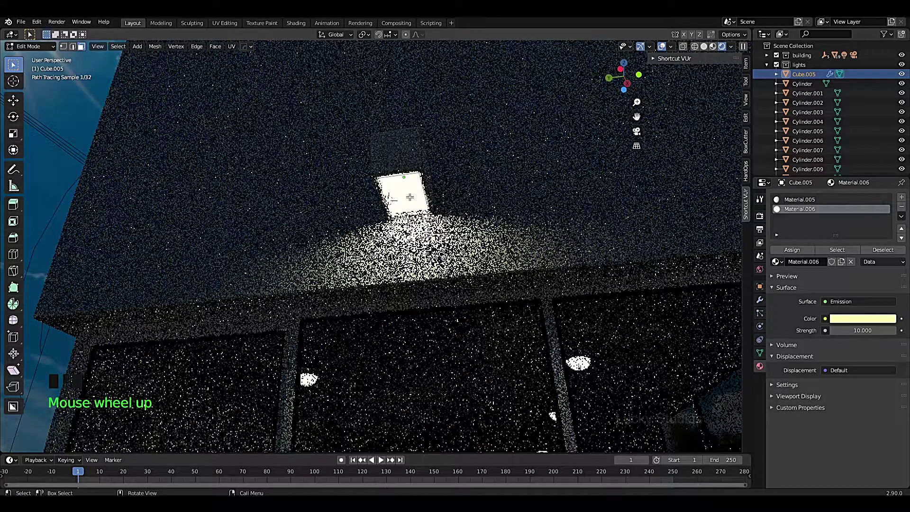
Step: Return to solid shading, place the 3D cursor at the outer edge of the fixture's top recess, and leave Edit Mode
{"action": "key", "text": "z"}
{"action": "left_click", "coordinate": [478, 127]}
{"action": "mouse_move", "coordinate": [477, 127]}
{"action": "middle_mouse_down"}
{"action": "mouse_move", "coordinate": [463, 215]}
{"action": "mouse_move", "coordinate": [337, 232]}
{"action": "middle_mouse_up"}
{"action": "scroll", "coordinate": [337, 232], "scroll_direction": "up", "scroll_amount": 1}
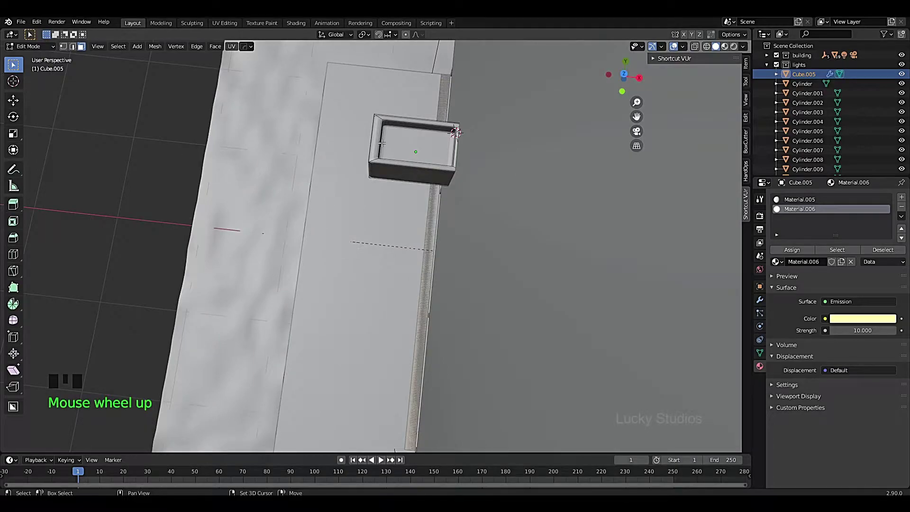
{"action": "right_click", "coordinate": [382, 142], "text": "shift"}
{"action": "mouse_move", "coordinate": [382, 142]}
{"action": "middle_mouse_down"}
{"action": "mouse_move", "coordinate": [406, 151]}
{"action": "mouse_move", "coordinate": [395, 145]}
{"action": "middle_mouse_up"}
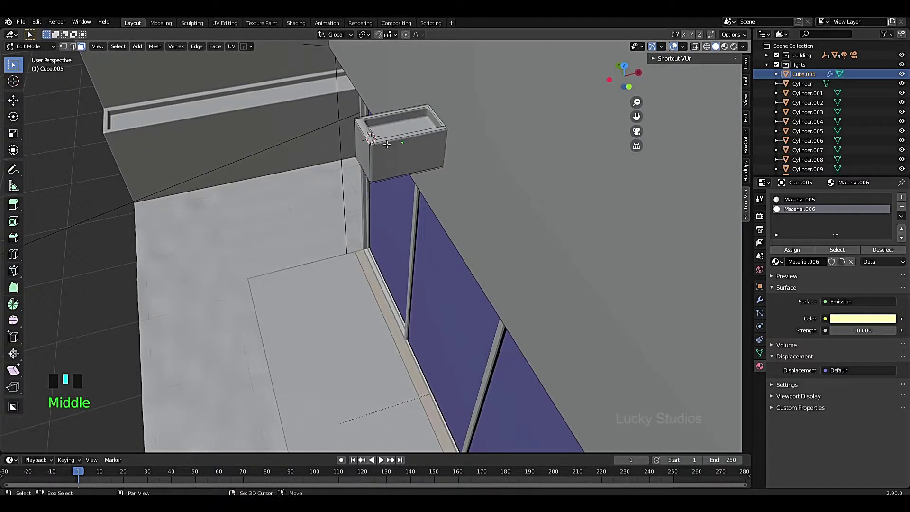
{"action": "key", "text": "Tab"}
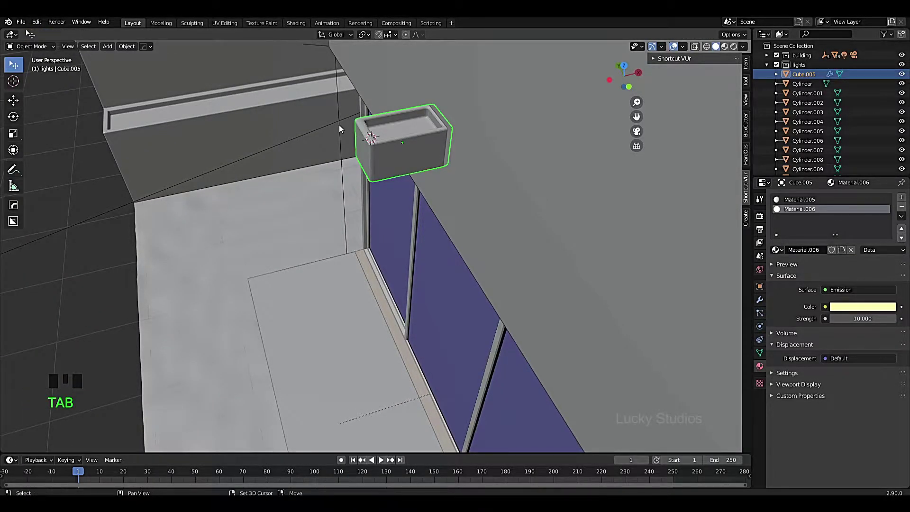
Step: Add a Spot light at the 3D cursor on top of the wall fixture
{"action": "key", "text": "shift+a"}
{"action": "mouse_move", "coordinate": [340, 125]}
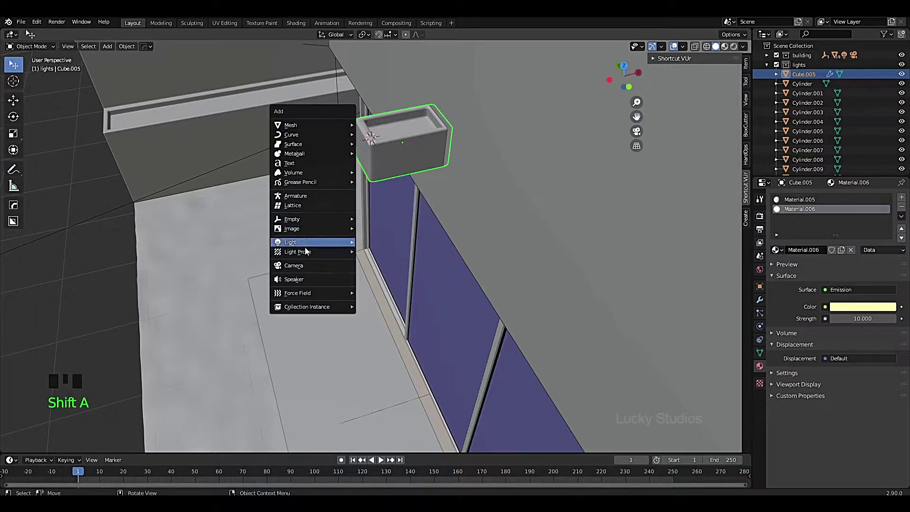
{"action": "mouse_move", "coordinate": [344, 242]}
{"action": "left_click", "coordinate": [394, 262]}
{"action": "middle_click_drag", "start_coordinate": [402, 251], "coordinate": [497, 217]}
{"action": "scroll", "coordinate": [456, 205], "scroll_direction": "down", "scroll_amount": 3}
{"action": "scroll", "coordinate": [491, 203], "scroll_direction": "down", "scroll_amount": 2}
{"action": "middle_click_drag", "start_coordinate": [449, 192], "coordinate": [467, 193]}
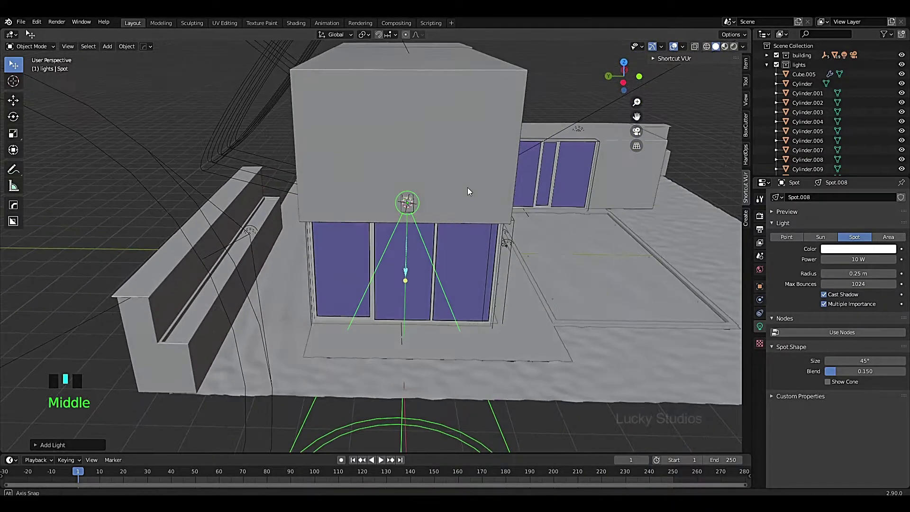
Step: Rotate the new spot light freely so its cone points upward along the wall
{"action": "key", "text": "r"}
{"action": "key", "text": "r"}
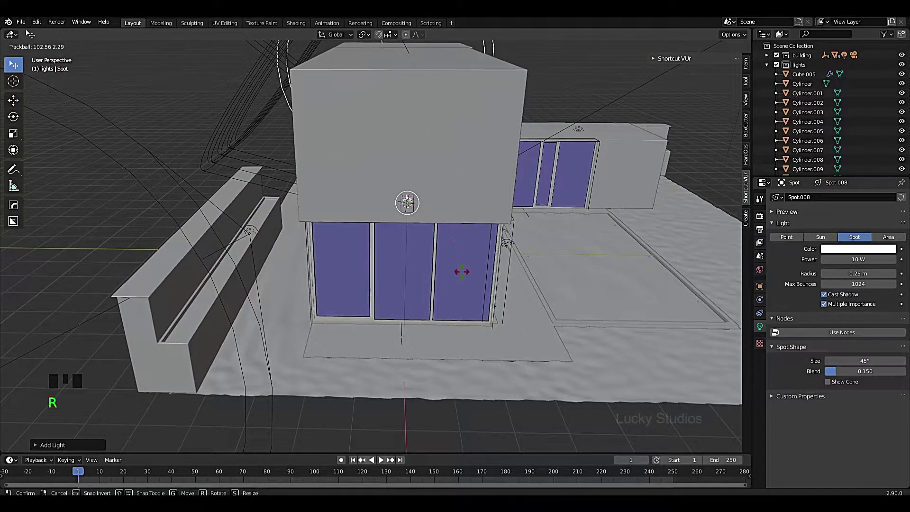
{"action": "left_click", "coordinate": [460, 312]}
{"action": "middle_click_drag", "start_coordinate": [460, 311], "coordinate": [406, 231]}
{"action": "scroll", "coordinate": [423, 219], "scroll_direction": "up", "scroll_amount": 5}
{"action": "middle_click_drag", "start_coordinate": [515, 207], "coordinate": [508, 184]}
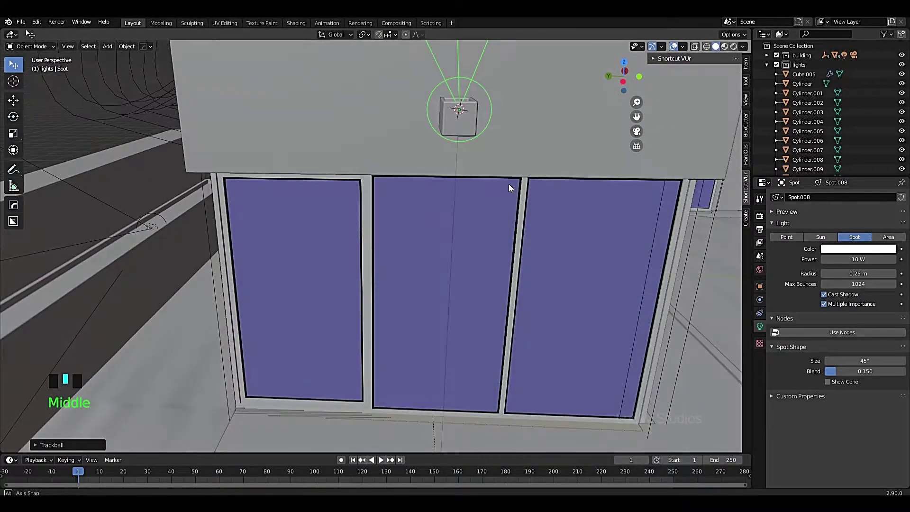
Step: Duplicate the fixture box together with its spot light and move the copy about 1.3 m along Y, above the first window pane
{"action": "left_click", "coordinate": [470, 118], "text": "shift"}
{"action": "scroll", "coordinate": [478, 118], "scroll_direction": "down", "scroll_amount": 2}
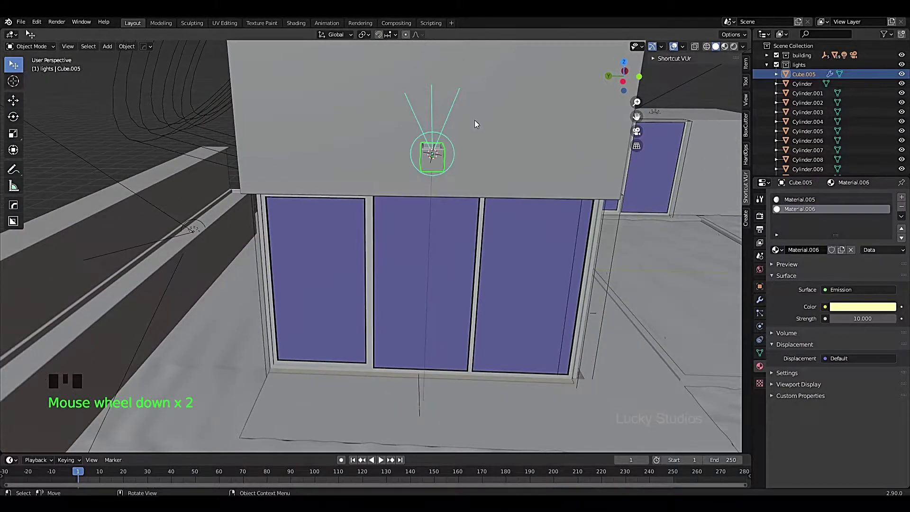
{"action": "key", "text": "shift+d"}
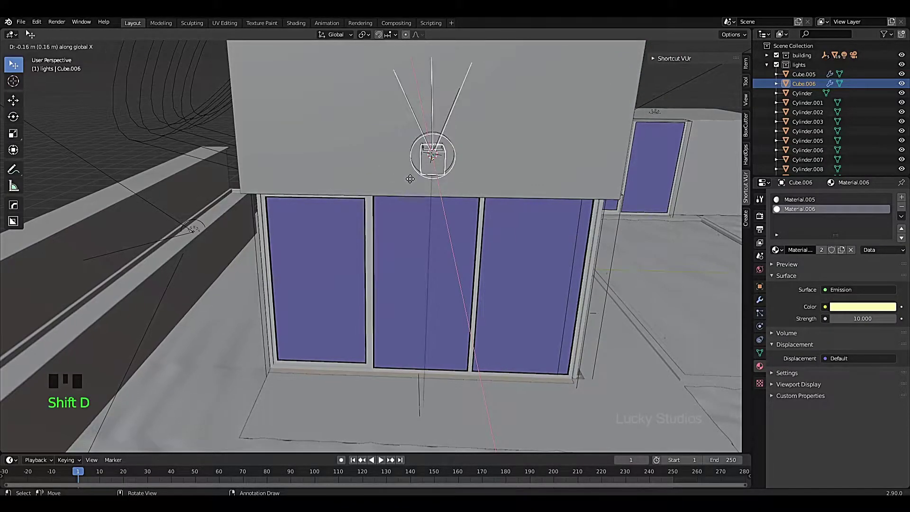
{"action": "right_click", "coordinate": [481, 170]}
{"action": "key", "text": "g"}
{"action": "key", "text": "y"}
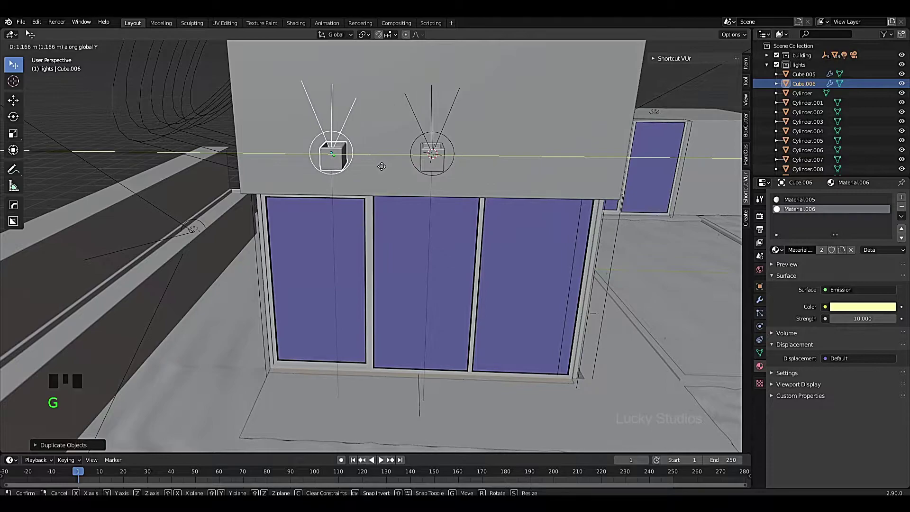
{"action": "left_click", "coordinate": [369, 170]}
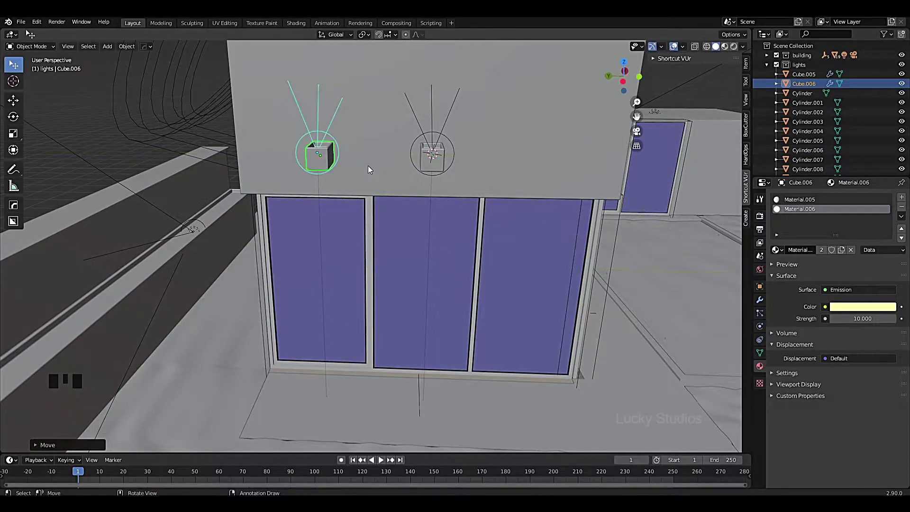
Step: Duplicate the copied fixture and spot light along negative Y to above the third window pane
{"action": "key", "text": "shift+d"}
{"action": "key", "text": "y"}
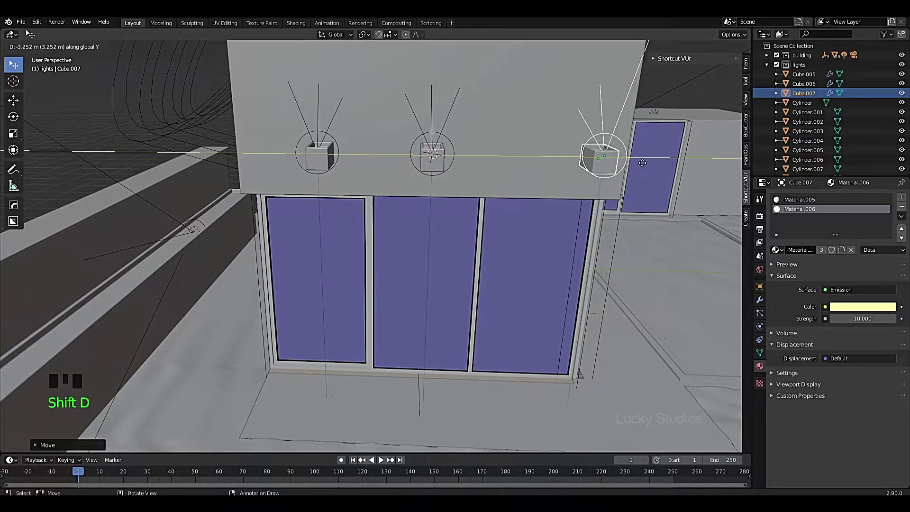
{"action": "left_click", "coordinate": [587, 163]}
Step: Preview the three wall lights on the facade in rendered shading, and start rendering the image
{"action": "scroll", "coordinate": [598, 163], "scroll_direction": "down", "scroll_amount": 2}
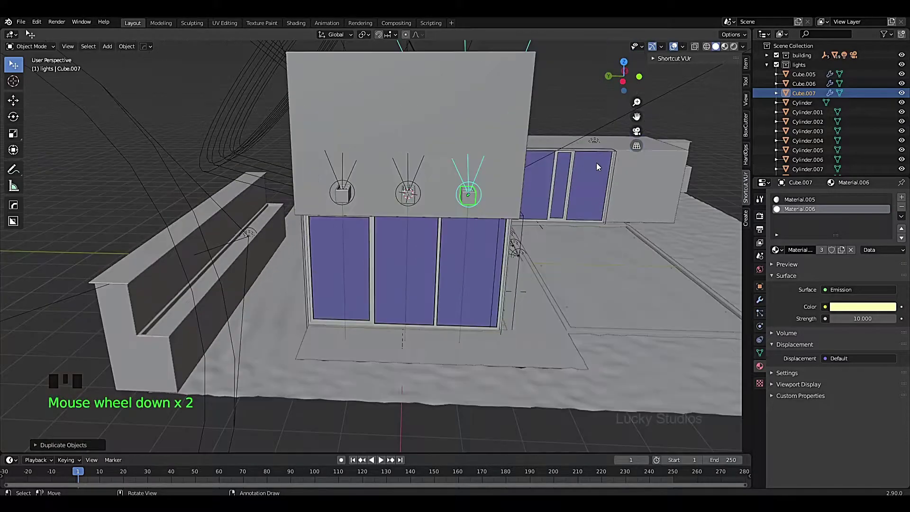
{"action": "scroll", "coordinate": [542, 188], "scroll_direction": "up", "scroll_amount": 1}
{"action": "middle_click_drag", "start_coordinate": [544, 187], "coordinate": [476, 189], "text": "shift"}
{"action": "scroll", "coordinate": [496, 216], "scroll_direction": "up", "scroll_amount": 2}
{"action": "scroll", "coordinate": [476, 199], "scroll_direction": "down", "scroll_amount": 2}
{"action": "key", "text": "z"}
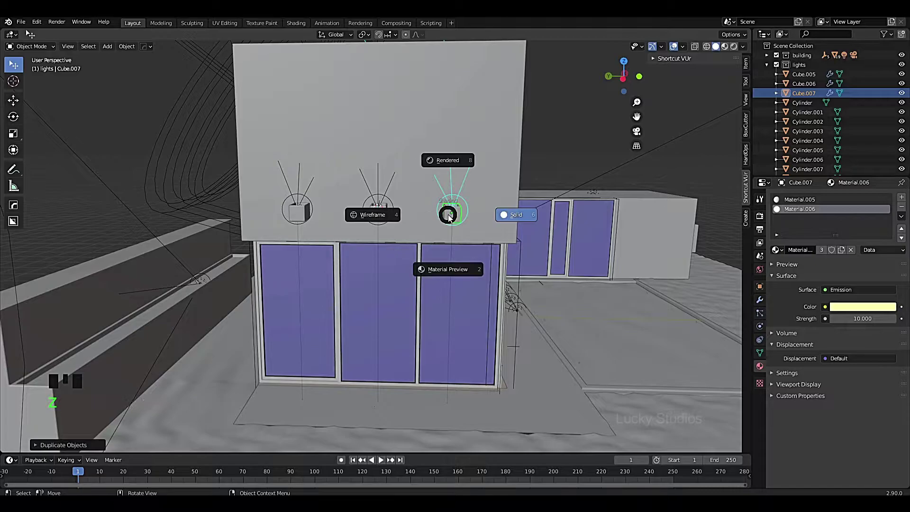
{"action": "left_click", "coordinate": [453, 158]}
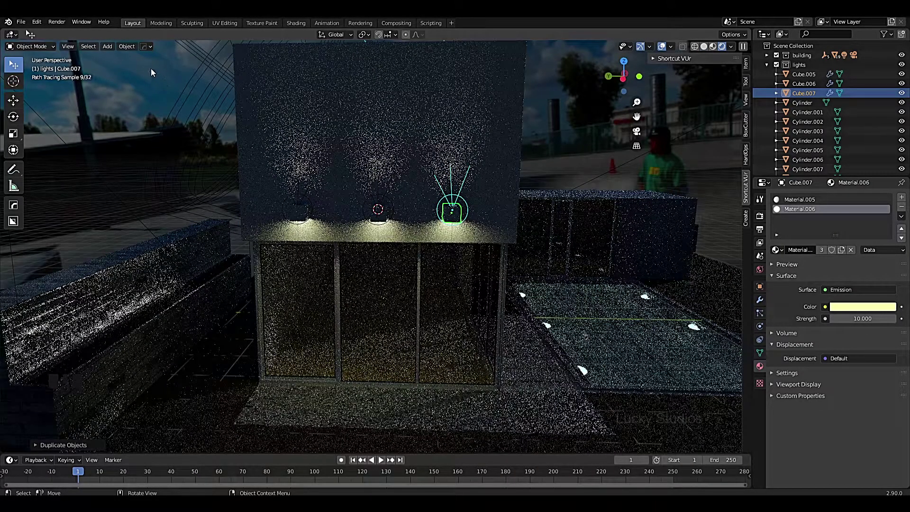
{"action": "left_click", "coordinate": [57, 22]}
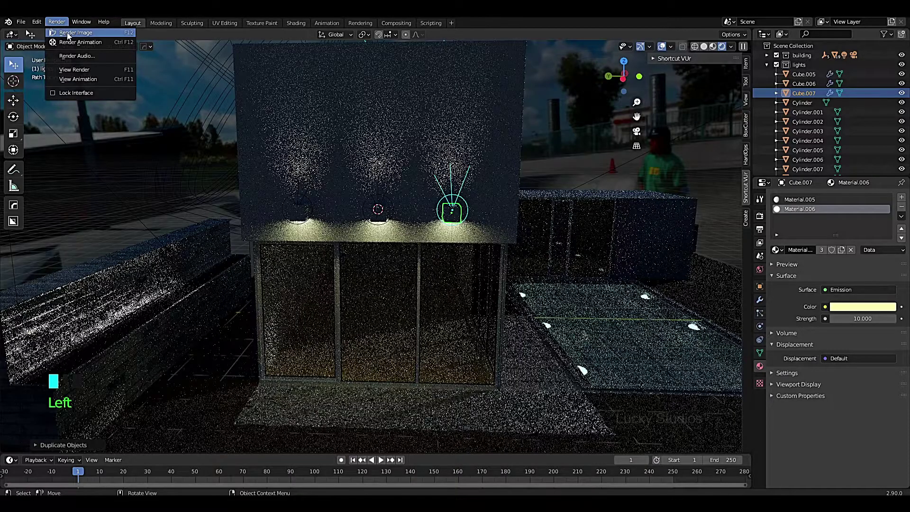
{"action": "left_click", "coordinate": [67, 32]}
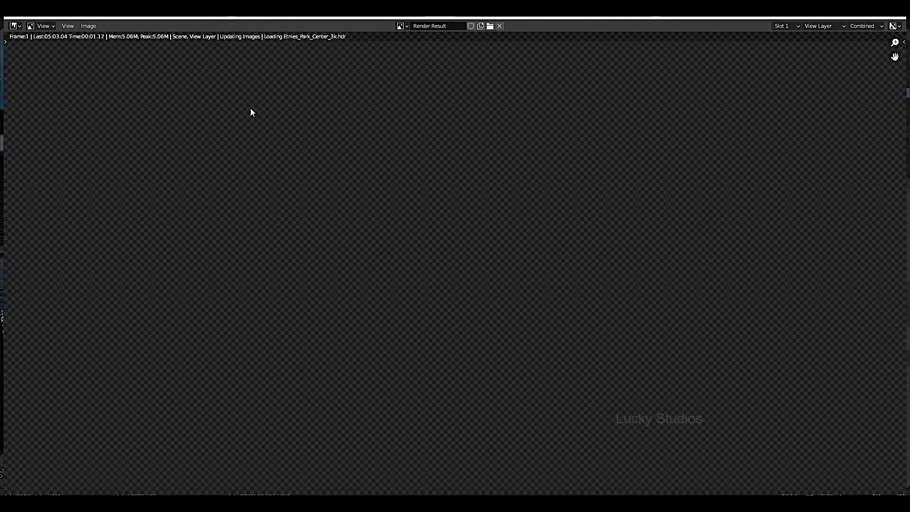